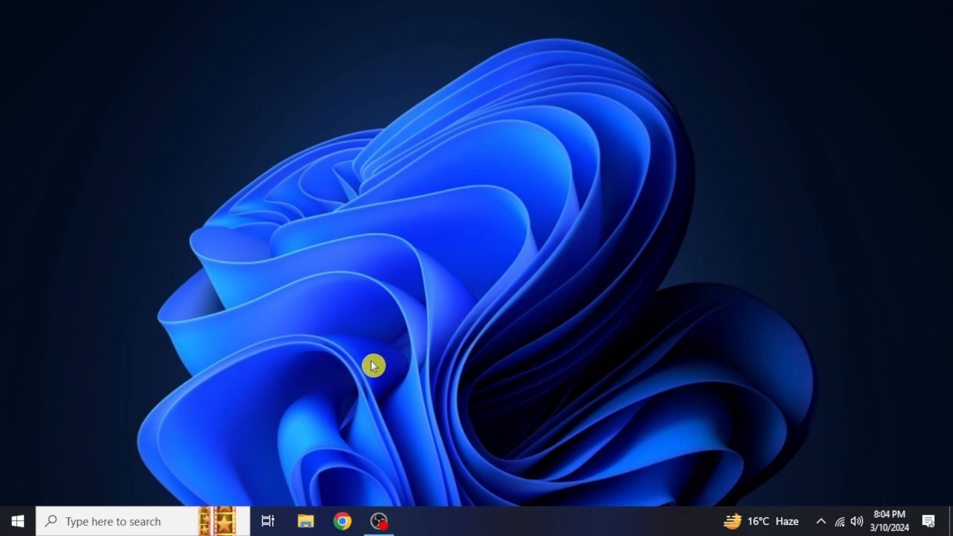
Search Windows for 'Microsoft Clipchamp' and launch the app from the best match
{"action": "left_click", "coordinate": [167, 515]}
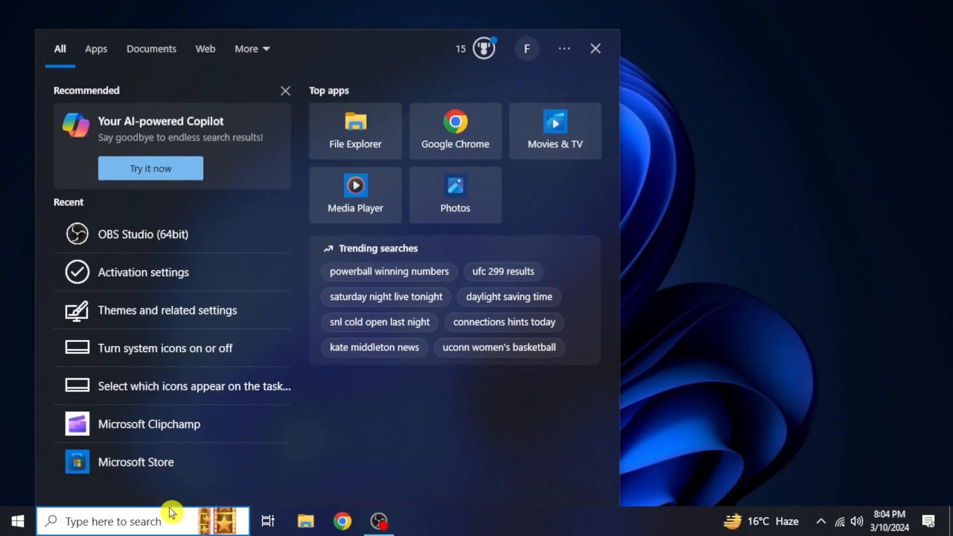
{"action": "type", "text": "Microsoft Clipchamp"}
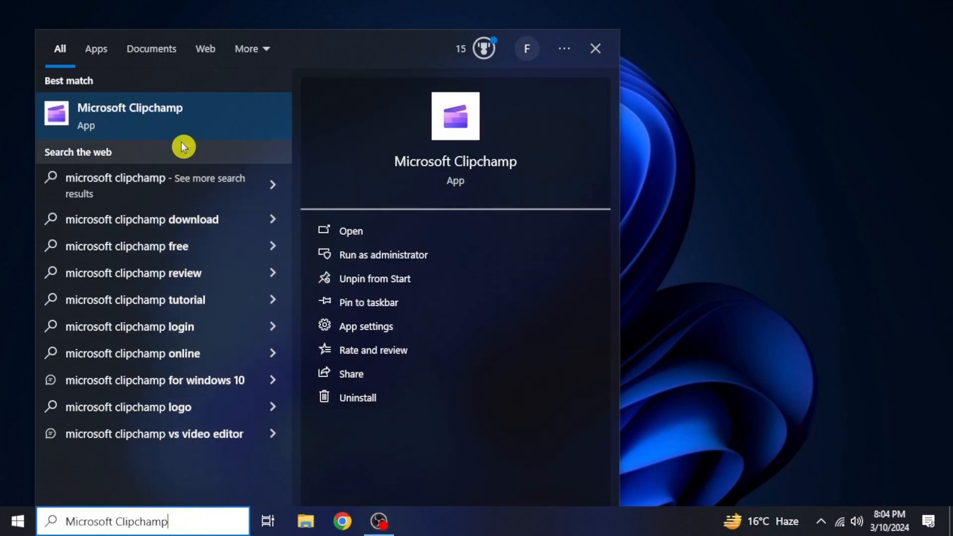
{"action": "left_click", "coordinate": [186, 127]}
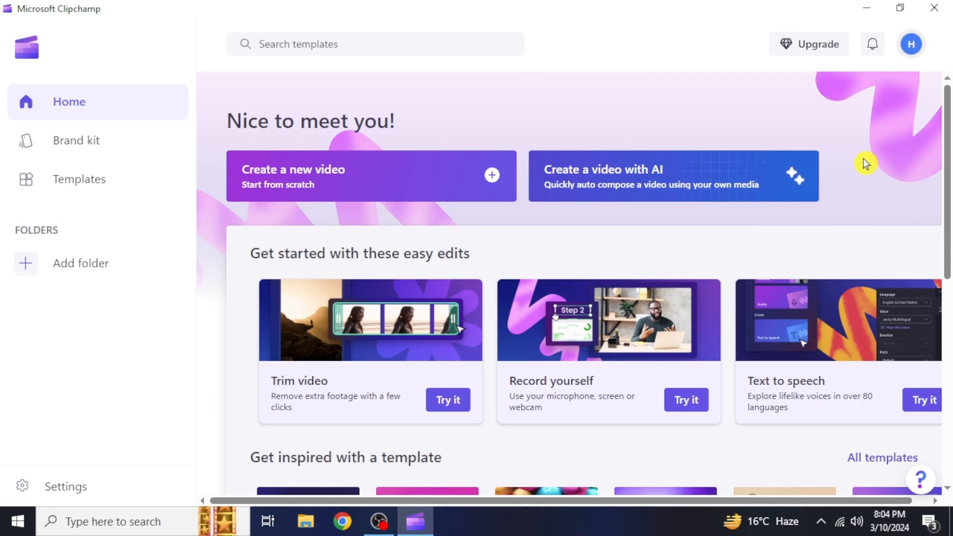
{"action": "scroll", "coordinate": [867, 163], "scroll_direction": "down", "scroll_amount": 6}
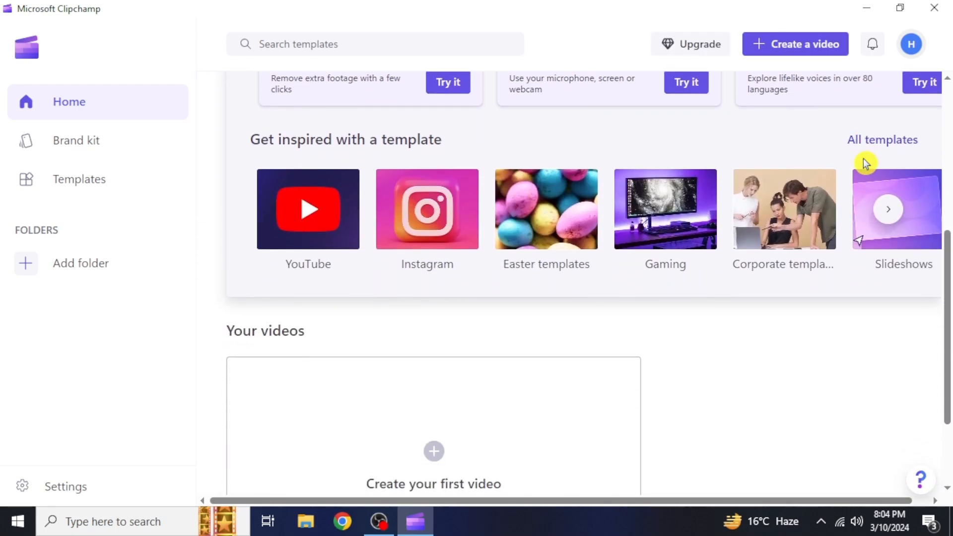
{"action": "scroll", "coordinate": [867, 164], "scroll_direction": "down", "scroll_amount": 3}
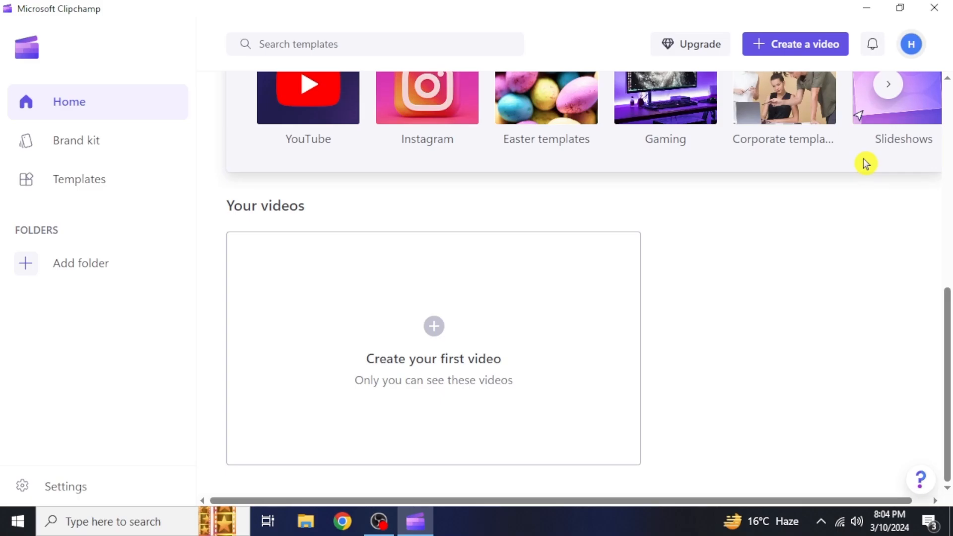
{"action": "scroll", "coordinate": [867, 164], "scroll_direction": "up", "scroll_amount": 9}
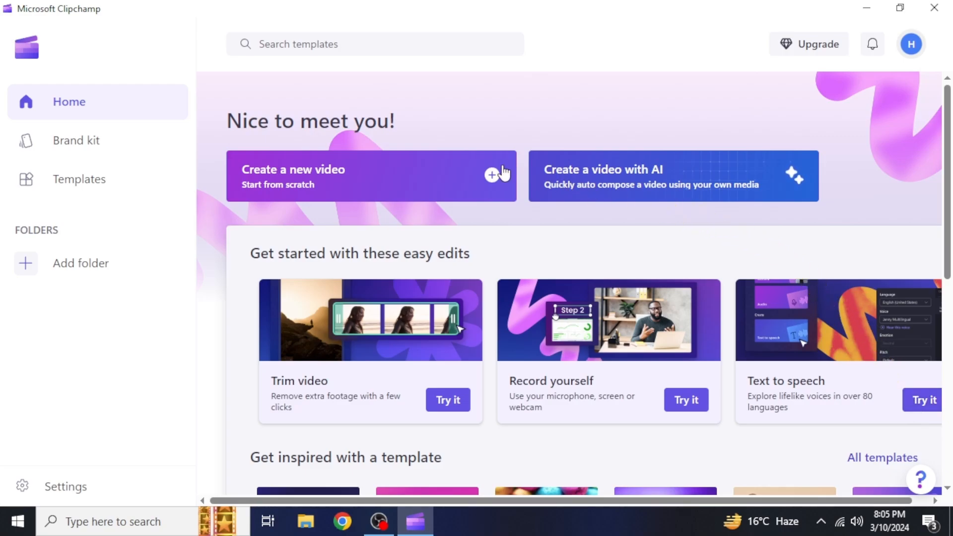
Start a new blank video and dismiss the 'Add multiple transitions' tip
{"action": "left_click", "coordinate": [491, 177]}
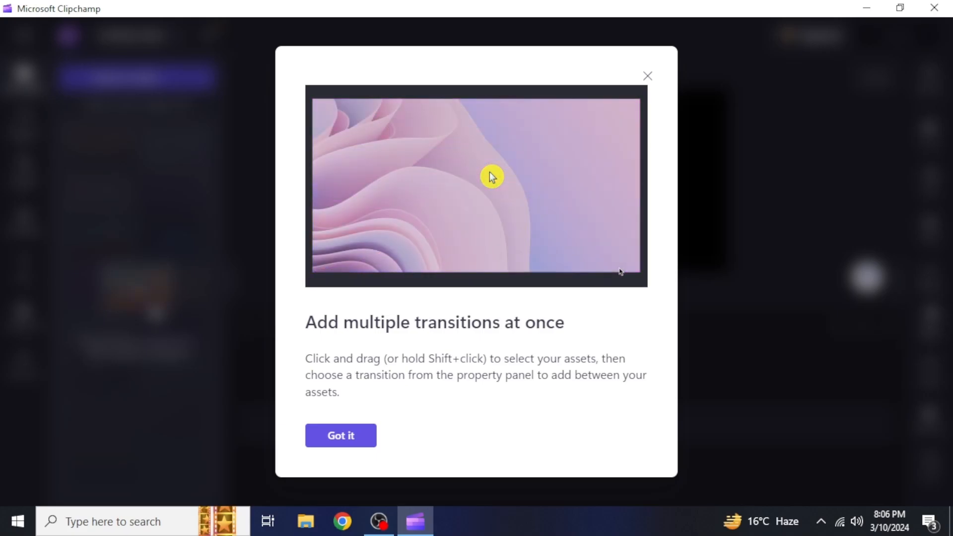
{"action": "left_click", "coordinate": [342, 435]}
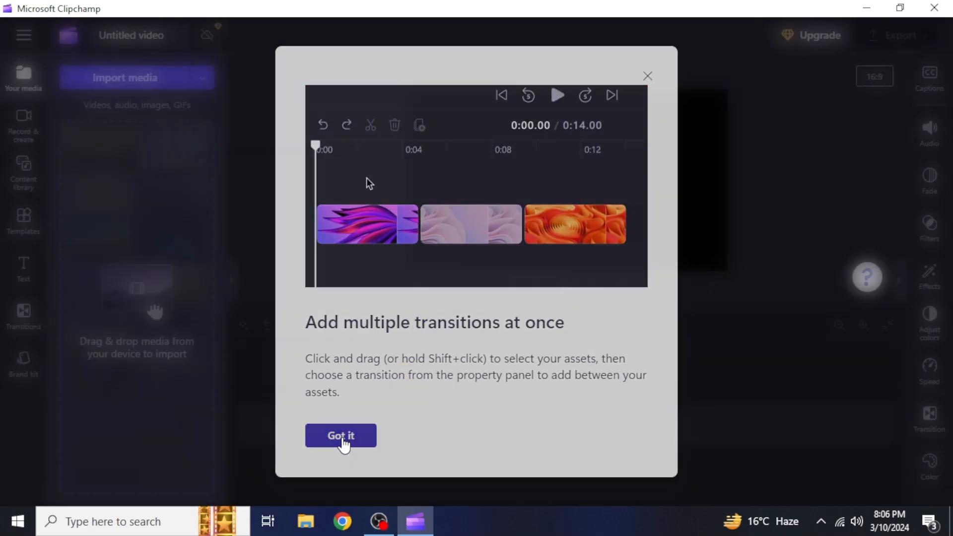
{"action": "left_click", "coordinate": [343, 442]}
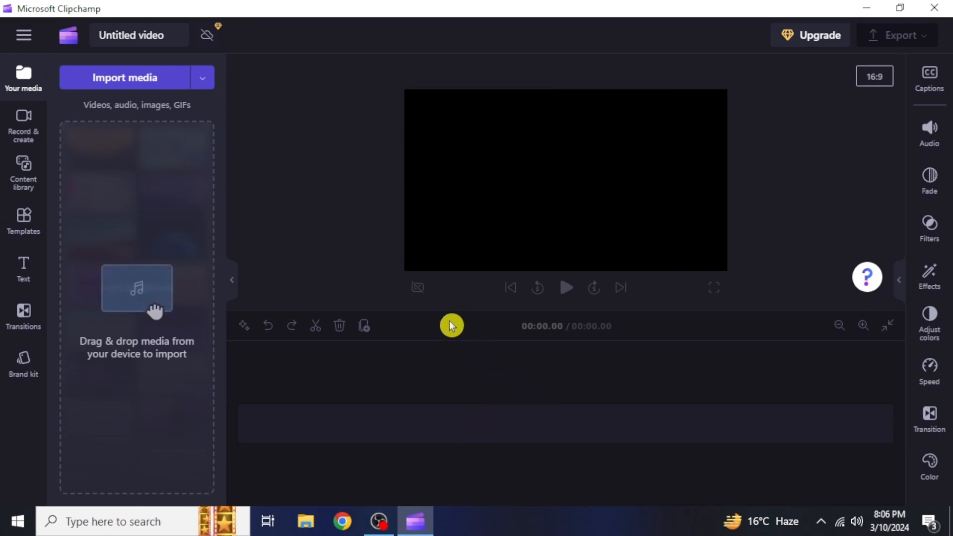
Show the Record & create panel and scroll down to its Text to speech option
{"action": "left_click", "coordinate": [31, 149]}
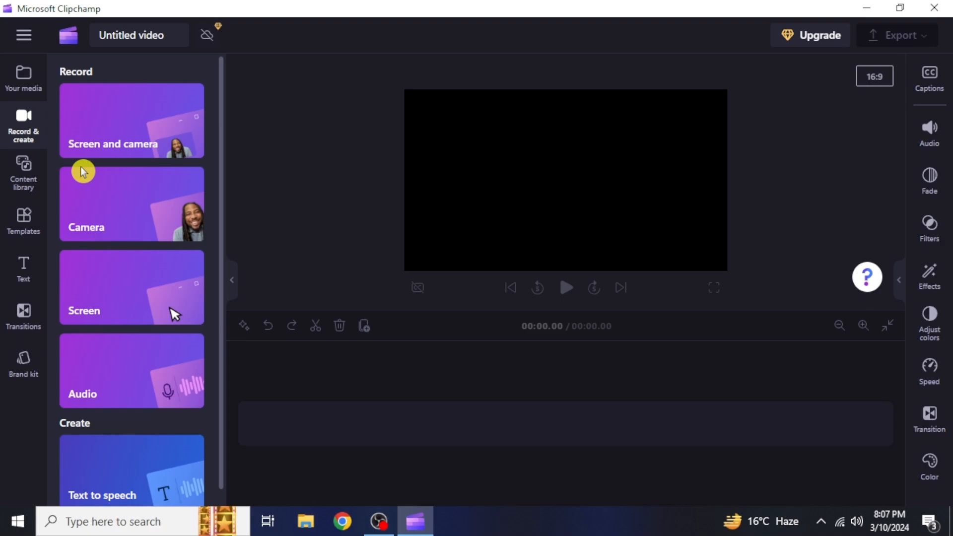
{"action": "scroll", "coordinate": [82, 171], "scroll_direction": "down", "scroll_amount": 1}
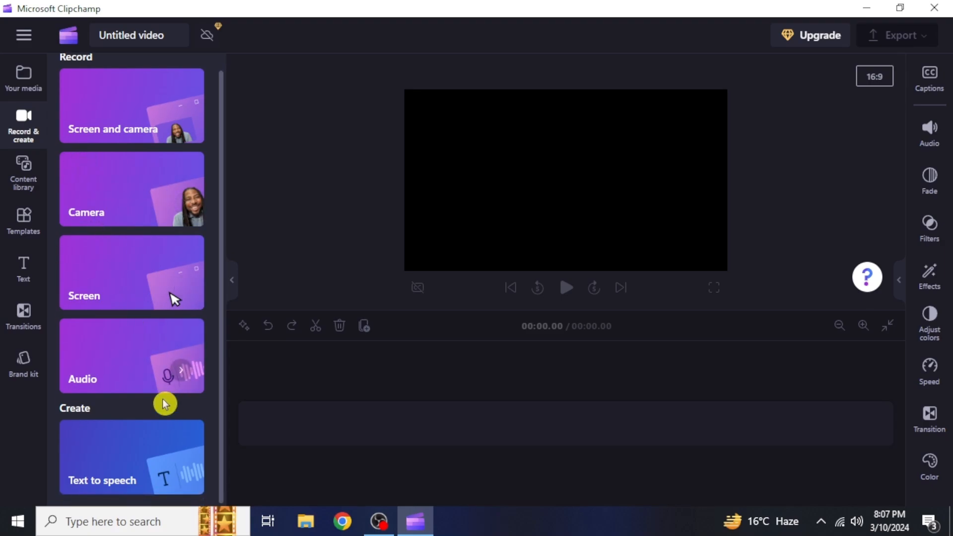
Add a Text to speech clip, preview the Ava voice, and put the cursor in the Text box
{"action": "left_click", "coordinate": [172, 443]}
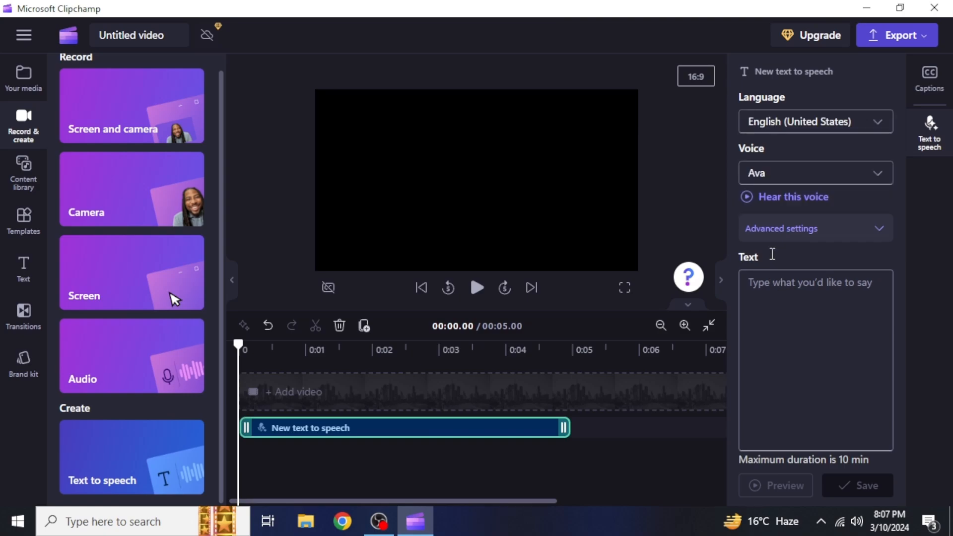
{"action": "left_click", "coordinate": [793, 198]}
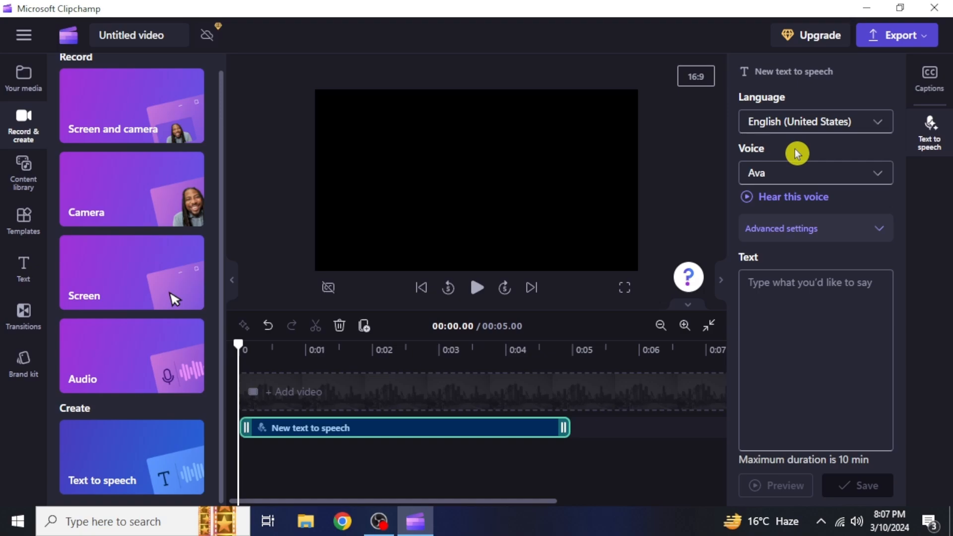
{"action": "left_click", "coordinate": [820, 296]}
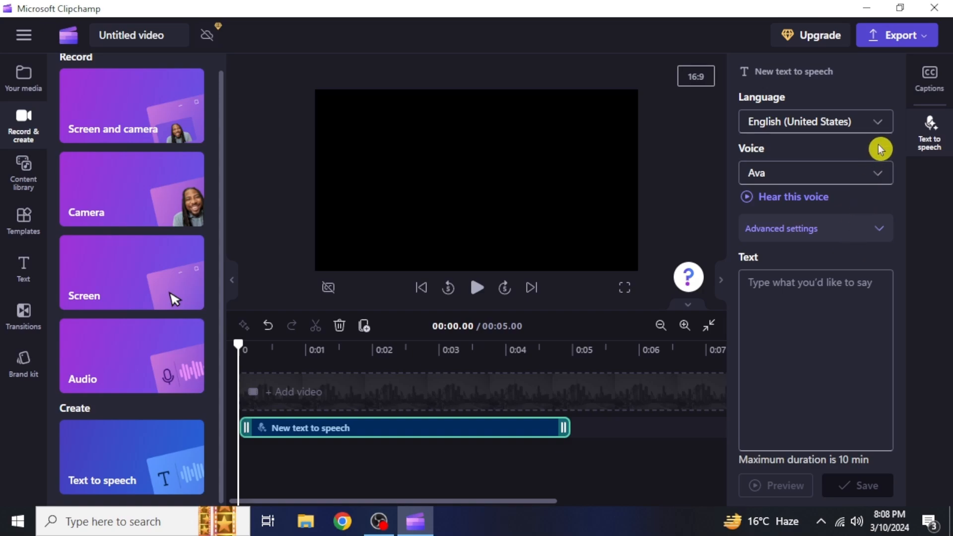
{"action": "left_click", "coordinate": [878, 124]}
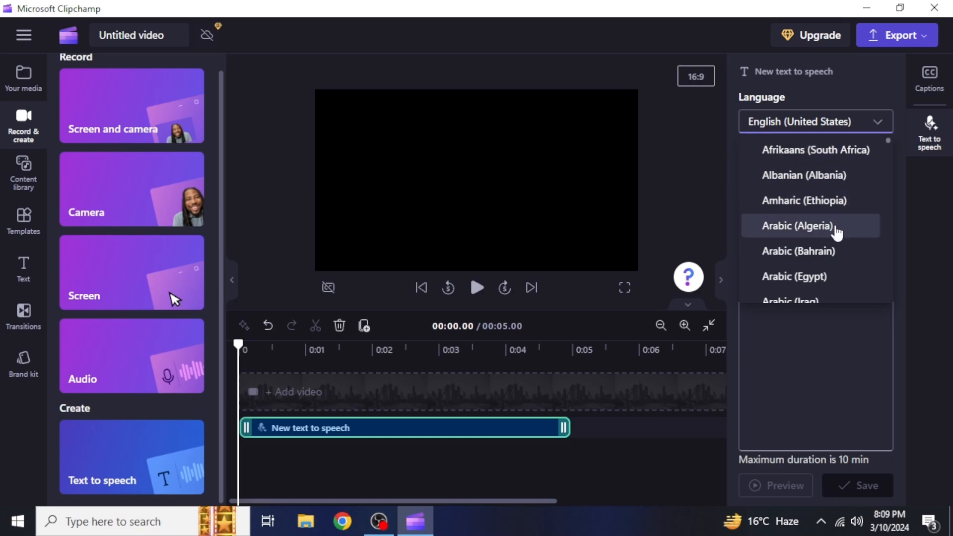
{"action": "left_click_drag", "start_coordinate": [888, 141], "coordinate": [892, 193]}
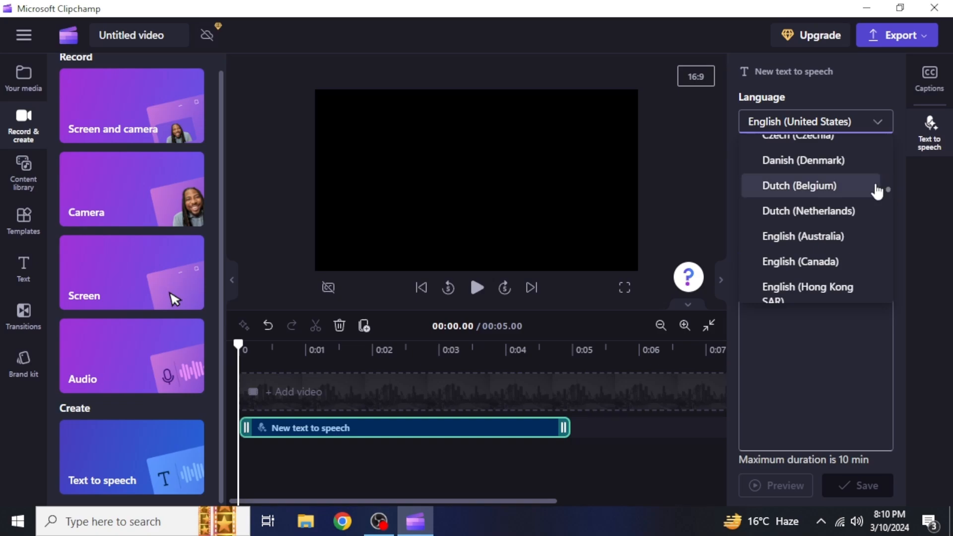
{"action": "scroll", "coordinate": [874, 192], "scroll_direction": "down", "scroll_amount": 1}
{"action": "scroll", "coordinate": [858, 238], "scroll_direction": "down", "scroll_amount": 2}
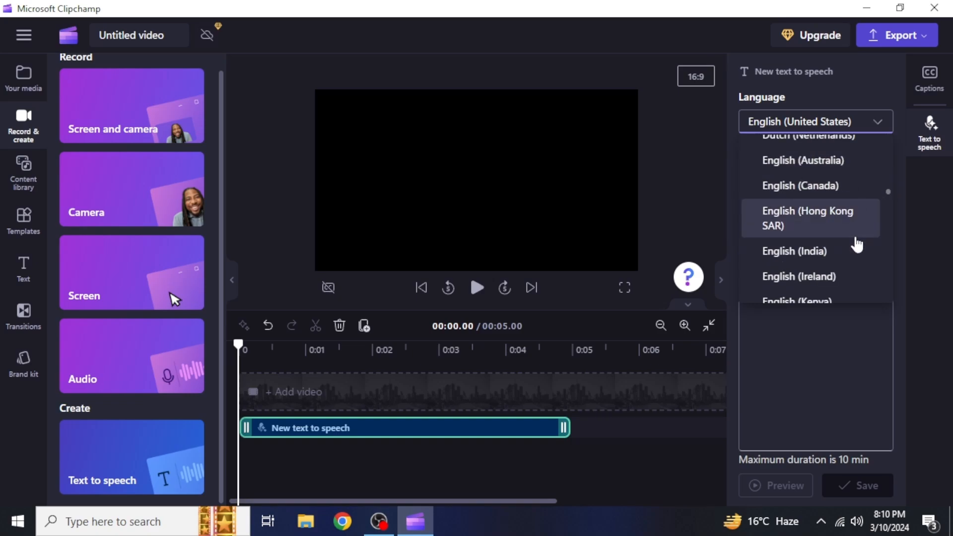
{"action": "scroll", "coordinate": [852, 259], "scroll_direction": "down", "scroll_amount": 2}
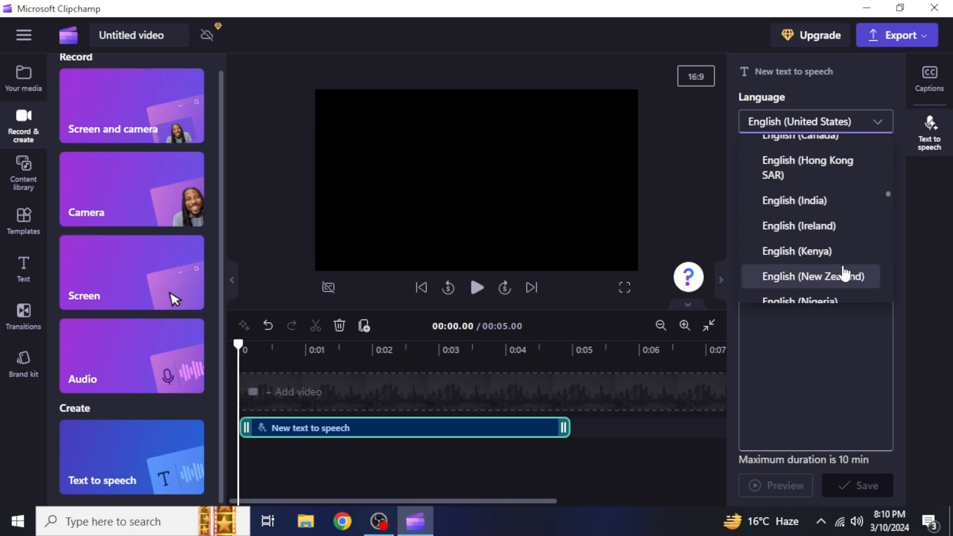
{"action": "scroll", "coordinate": [844, 272], "scroll_direction": "down", "scroll_amount": 3}
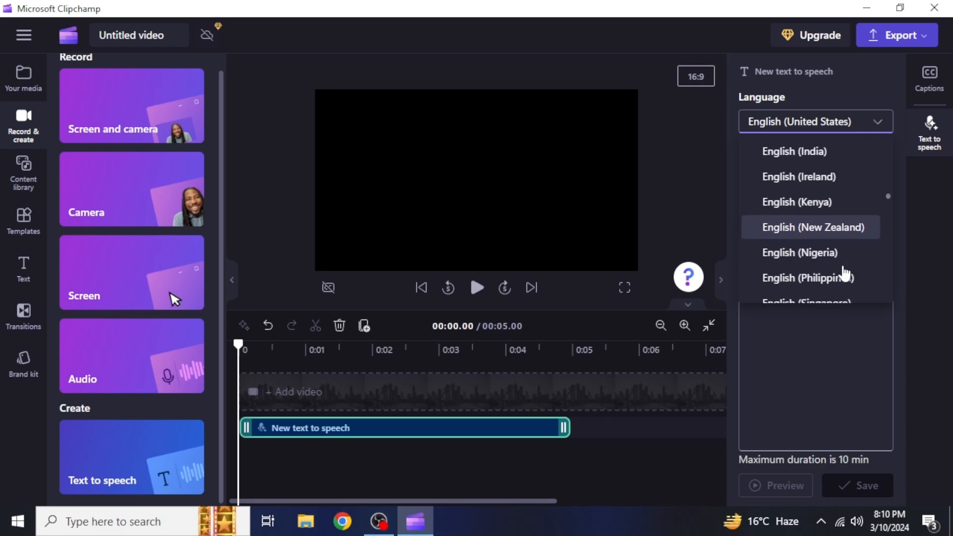
{"action": "scroll", "coordinate": [844, 272], "scroll_direction": "down", "scroll_amount": 2}
{"action": "scroll", "coordinate": [846, 273], "scroll_direction": "down", "scroll_amount": 2}
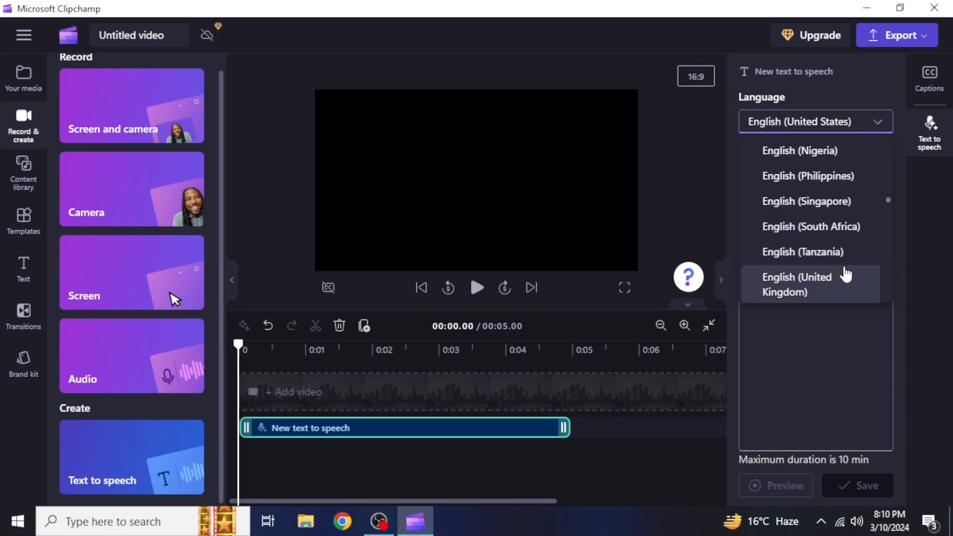
{"action": "scroll", "coordinate": [846, 276], "scroll_direction": "down", "scroll_amount": 2}
{"action": "left_click", "coordinate": [846, 278]}
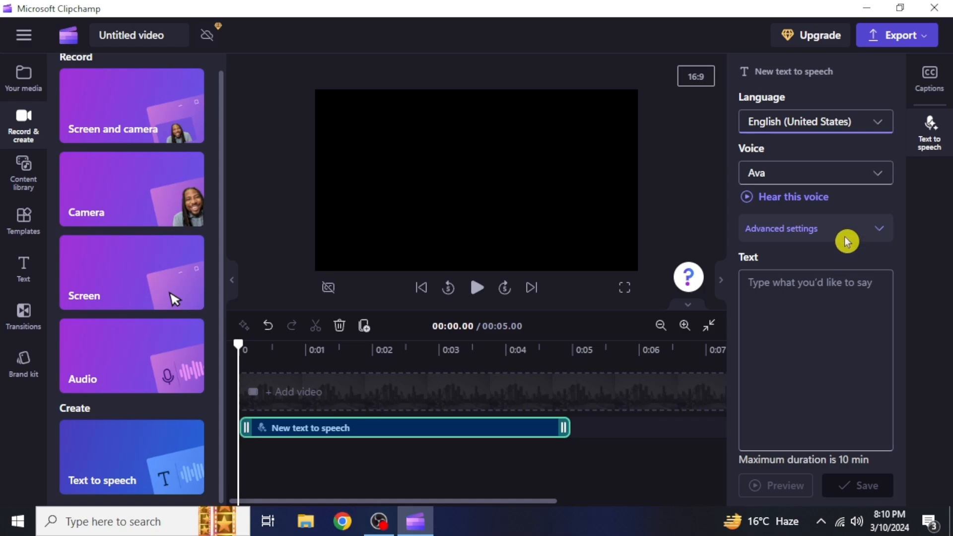
Change the text-to-speech voice from Ava to Davis
{"action": "left_click", "coordinate": [845, 178]}
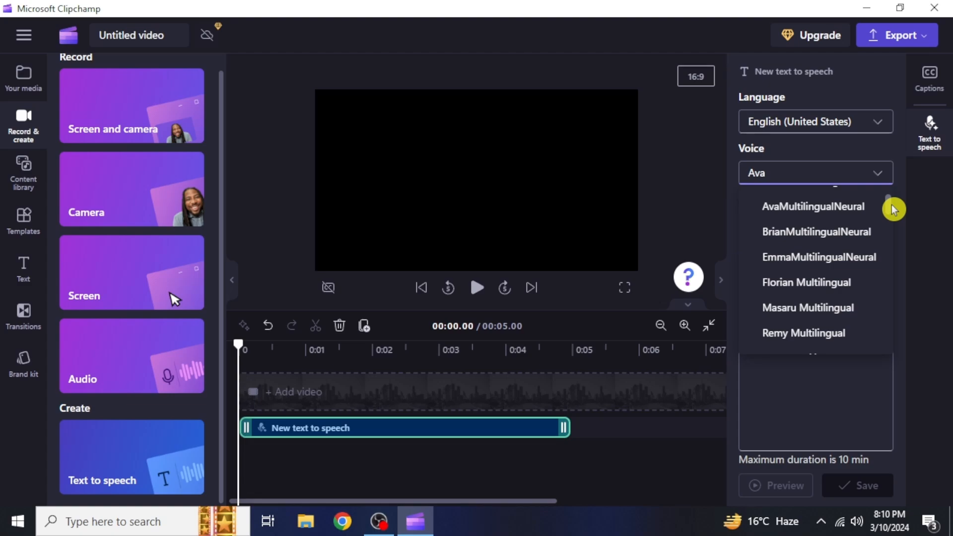
{"action": "left_click_drag", "start_coordinate": [891, 204], "coordinate": [885, 291]}
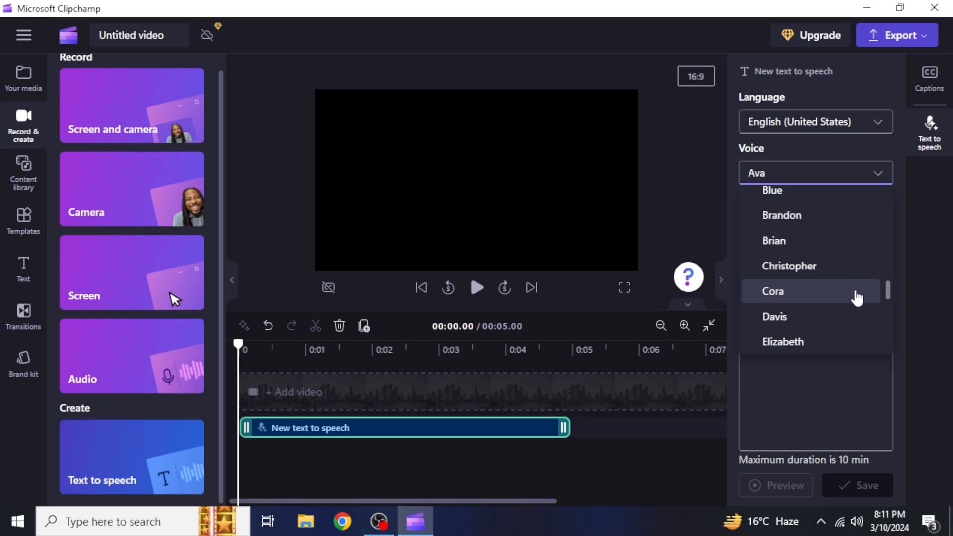
{"action": "left_click", "coordinate": [855, 307]}
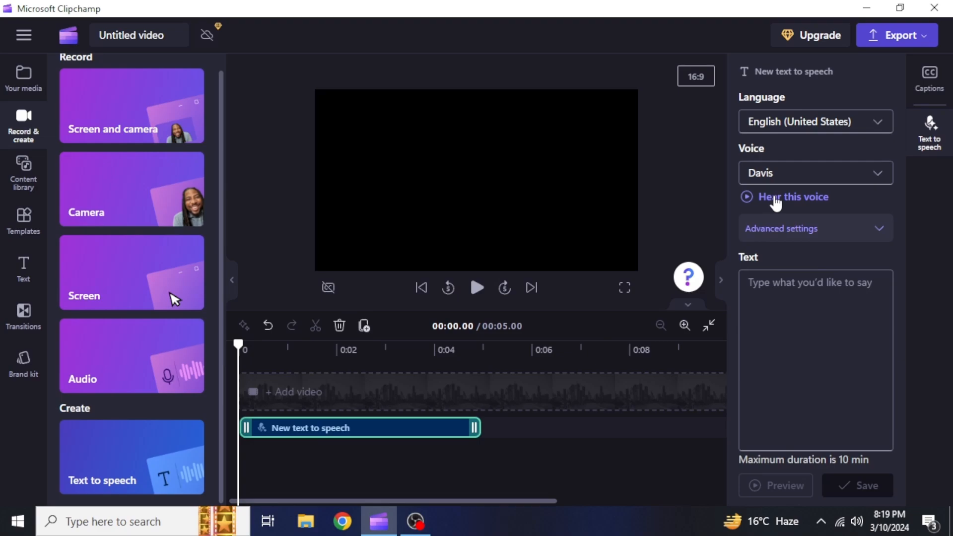
Sample Davis, enter 'Make sure to subscribe and hit that notification bell.' and preview it
{"action": "left_click", "coordinate": [778, 197]}
{"action": "left_click", "coordinate": [783, 294]}
{"action": "type", "text": "Make sure to subscribe and hit that notification bel"}
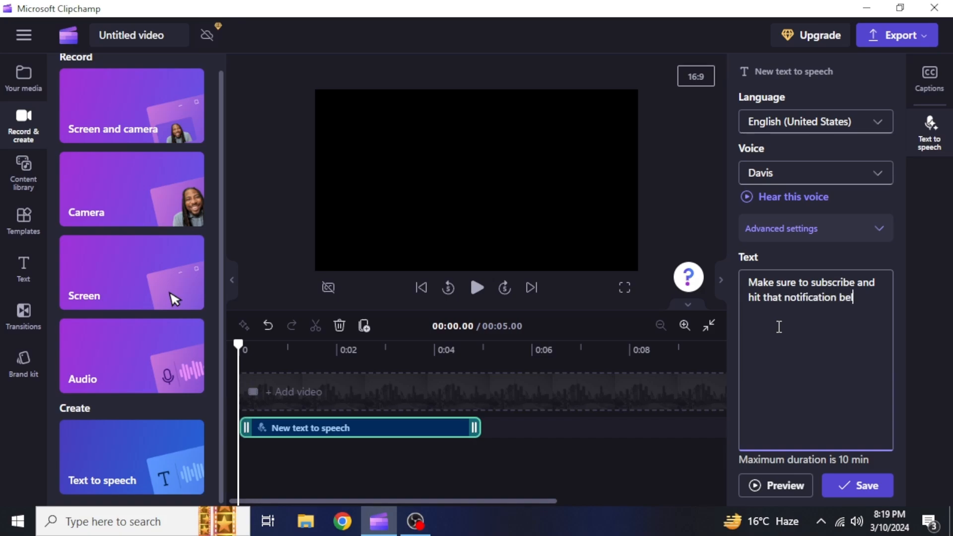
{"action": "type", "text": "l."}
{"action": "left_click", "coordinate": [776, 484]}
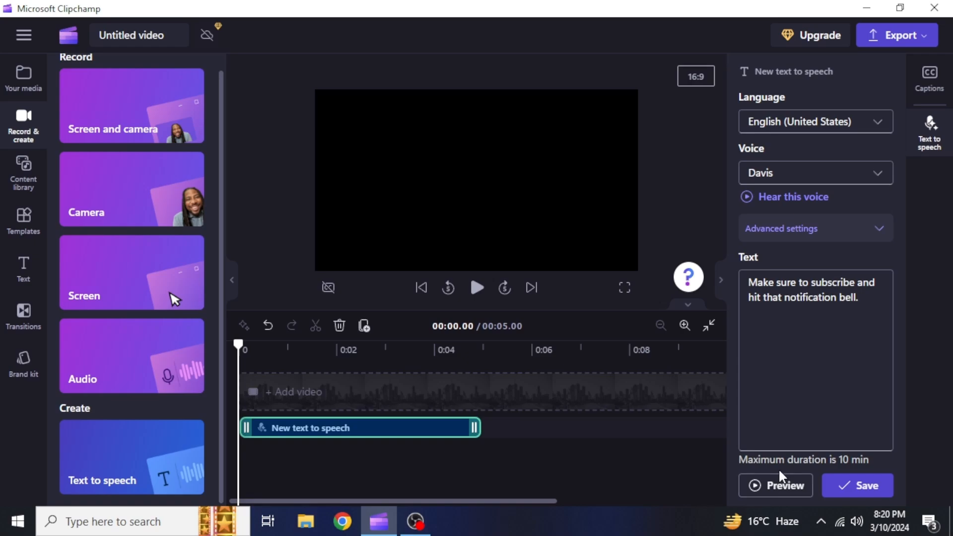
Set the voice emotion to Cheerful in Advanced settings, preview it, and keep vocal pitch Default
{"action": "left_click", "coordinate": [848, 234]}
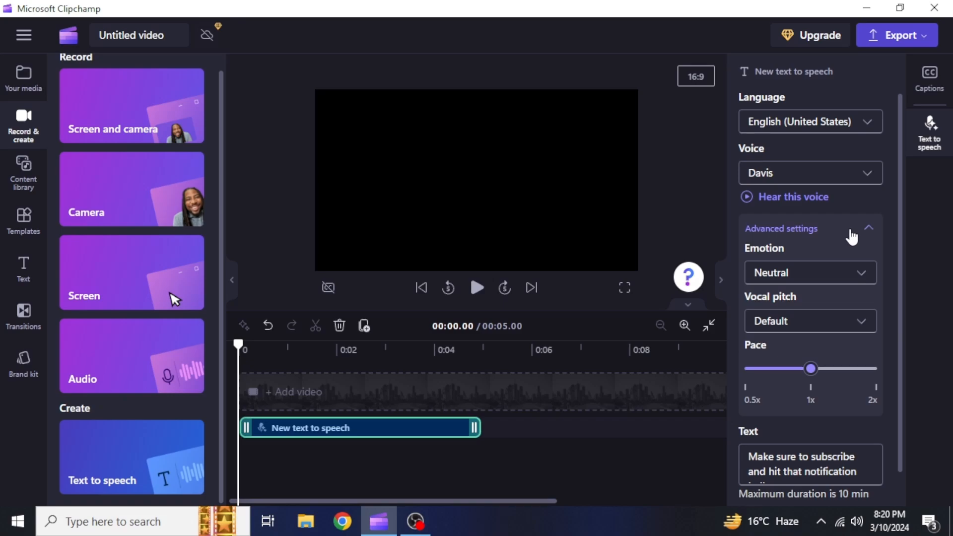
{"action": "left_click", "coordinate": [870, 274]}
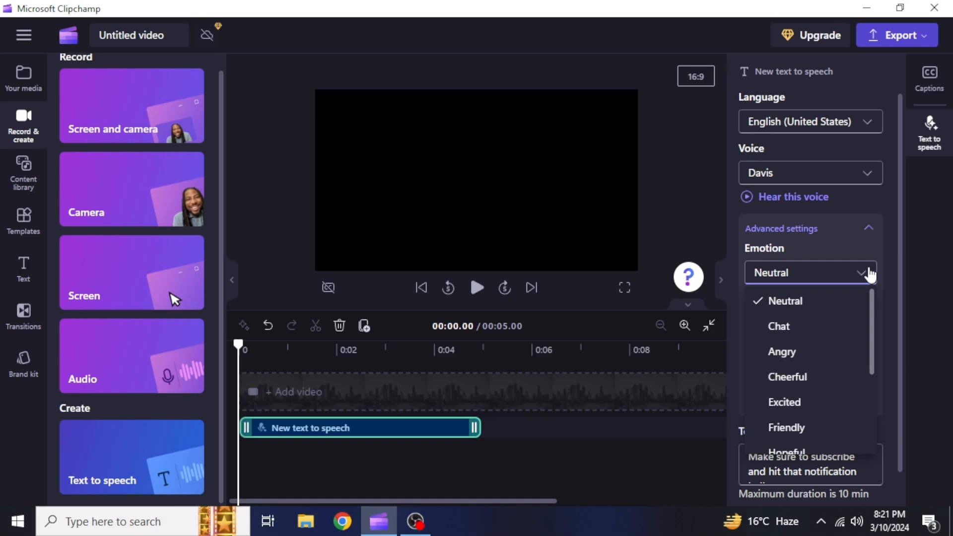
{"action": "left_click", "coordinate": [830, 379]}
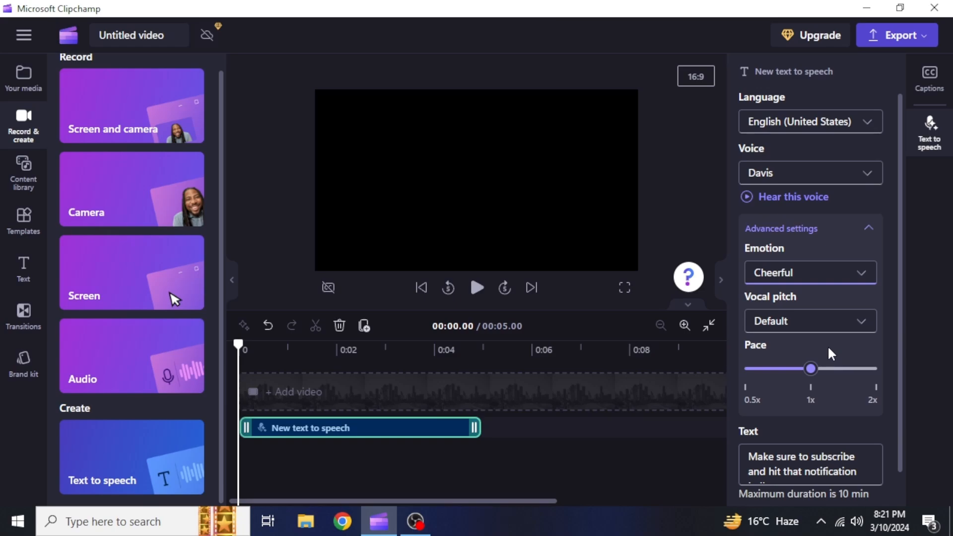
{"action": "scroll", "coordinate": [829, 348], "scroll_direction": "down", "scroll_amount": 1}
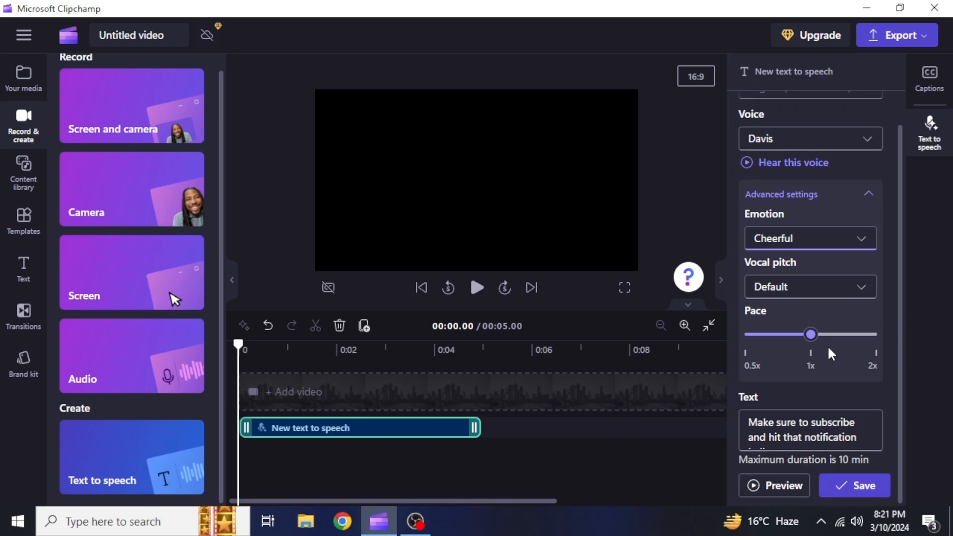
{"action": "left_click", "coordinate": [790, 487]}
{"action": "left_click", "coordinate": [828, 296]}
{"action": "left_click", "coordinate": [828, 297]}
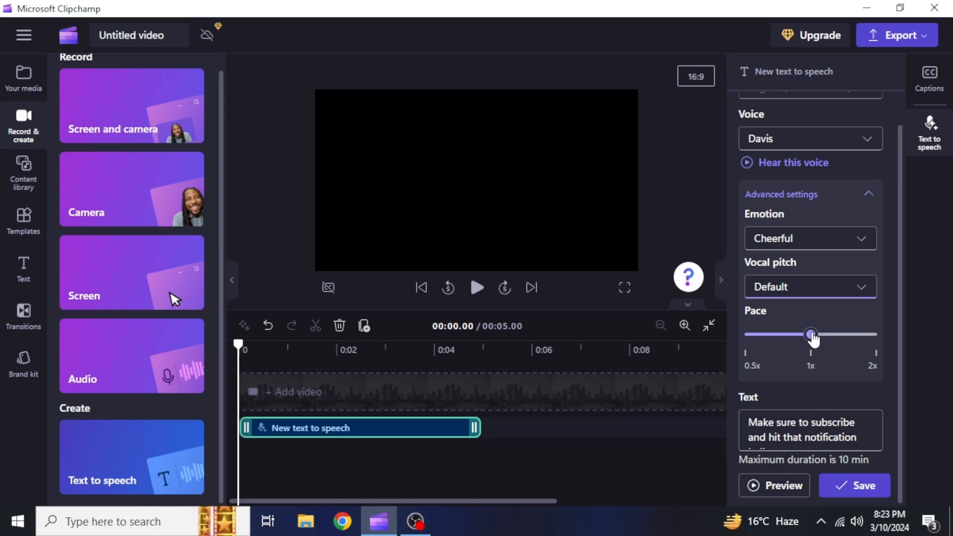
Preview the reminder at about 1.6x pace, then reset pace to 1x and collapse Advanced settings
{"action": "left_click_drag", "start_coordinate": [813, 338], "coordinate": [838, 337]}
{"action": "left_click", "coordinate": [788, 485]}
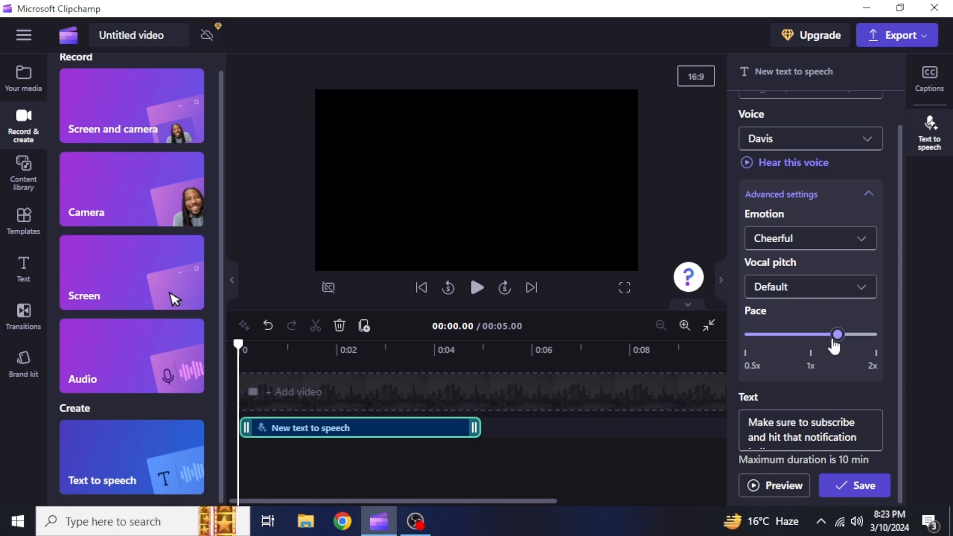
{"action": "left_click_drag", "start_coordinate": [834, 346], "coordinate": [813, 345]}
{"action": "left_click", "coordinate": [868, 194]}
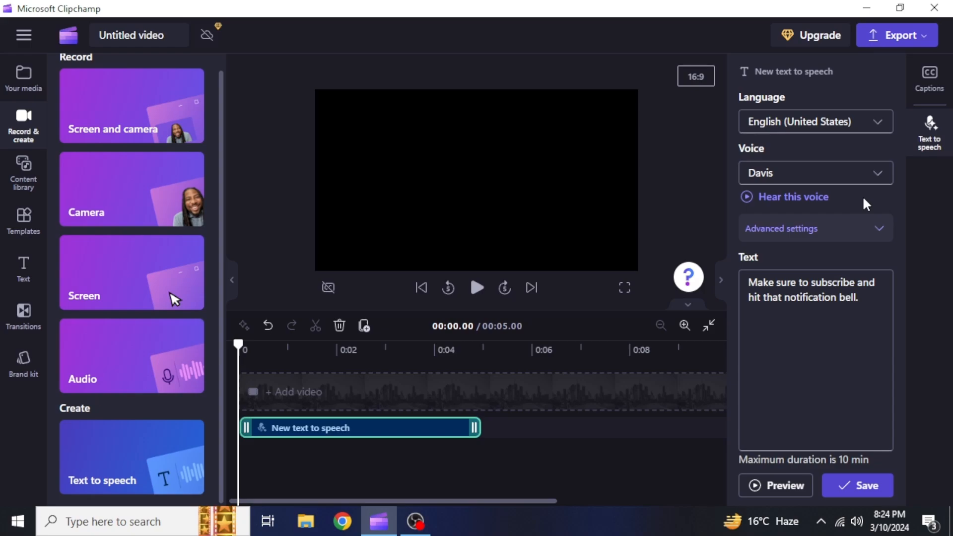
Switch to English (Nigeria) with the Abeo voice and preview the reminder
{"action": "left_click", "coordinate": [864, 128]}
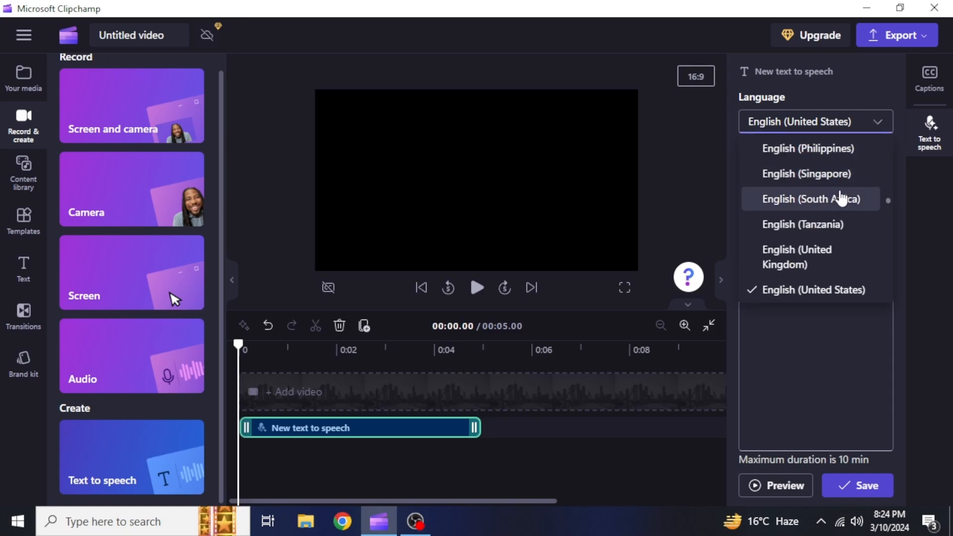
{"action": "scroll", "coordinate": [840, 199], "scroll_direction": "down", "scroll_amount": 3}
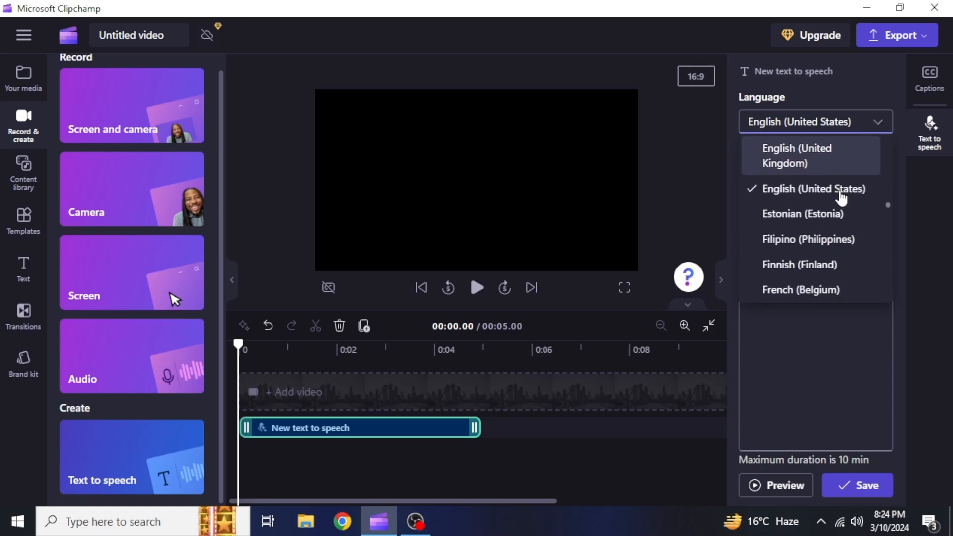
{"action": "scroll", "coordinate": [840, 198], "scroll_direction": "down", "scroll_amount": 2}
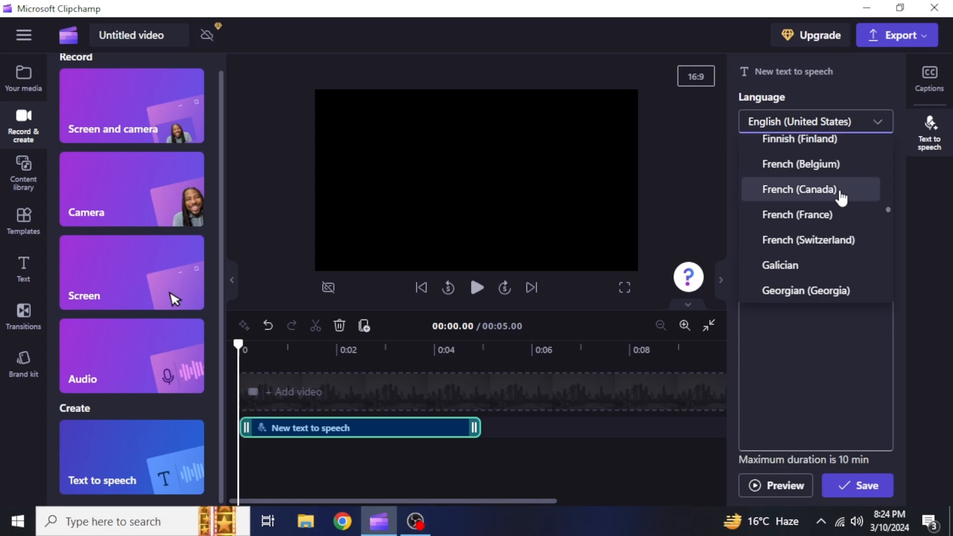
{"action": "scroll", "coordinate": [840, 197], "scroll_direction": "up", "scroll_amount": 2}
{"action": "scroll", "coordinate": [840, 198], "scroll_direction": "up", "scroll_amount": 5}
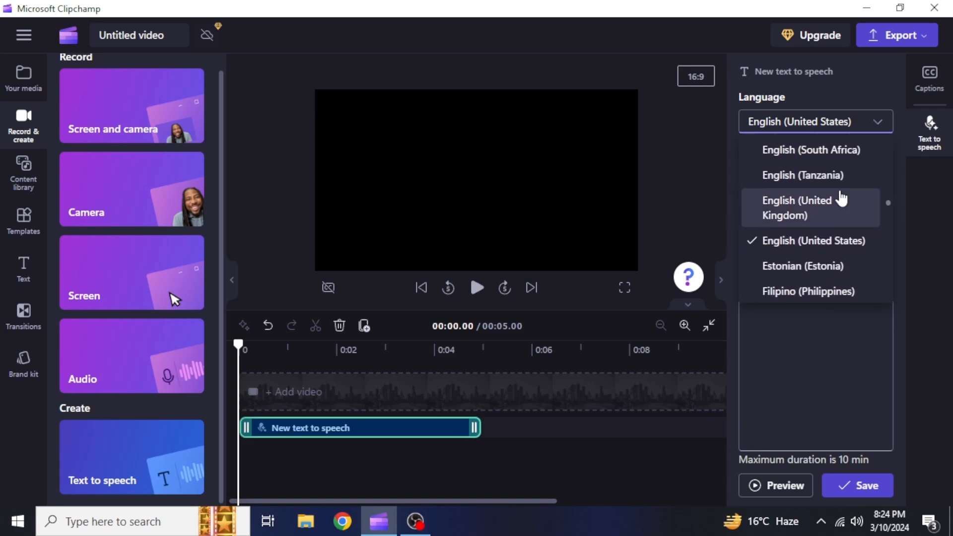
{"action": "scroll", "coordinate": [840, 196], "scroll_direction": "up", "scroll_amount": 2}
{"action": "left_click", "coordinate": [840, 197]}
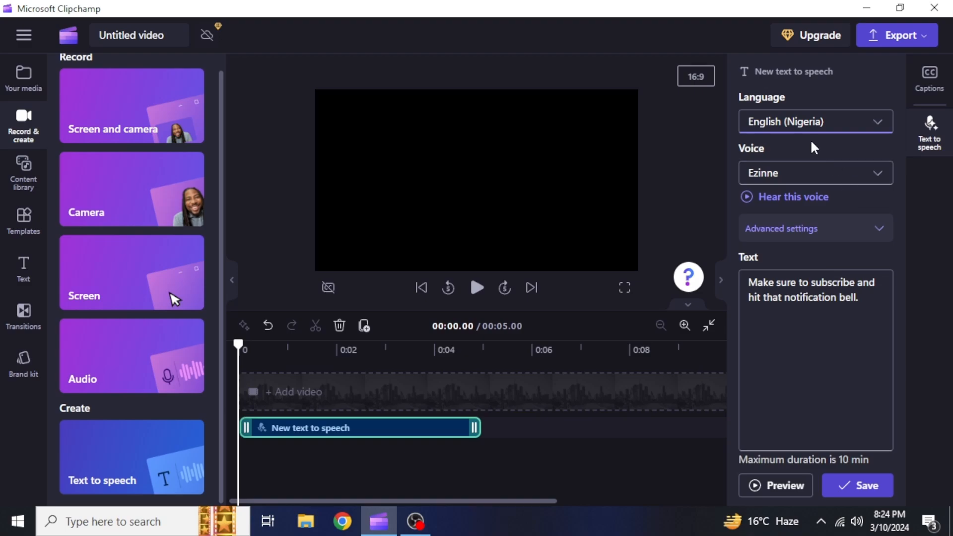
{"action": "left_click", "coordinate": [816, 179]}
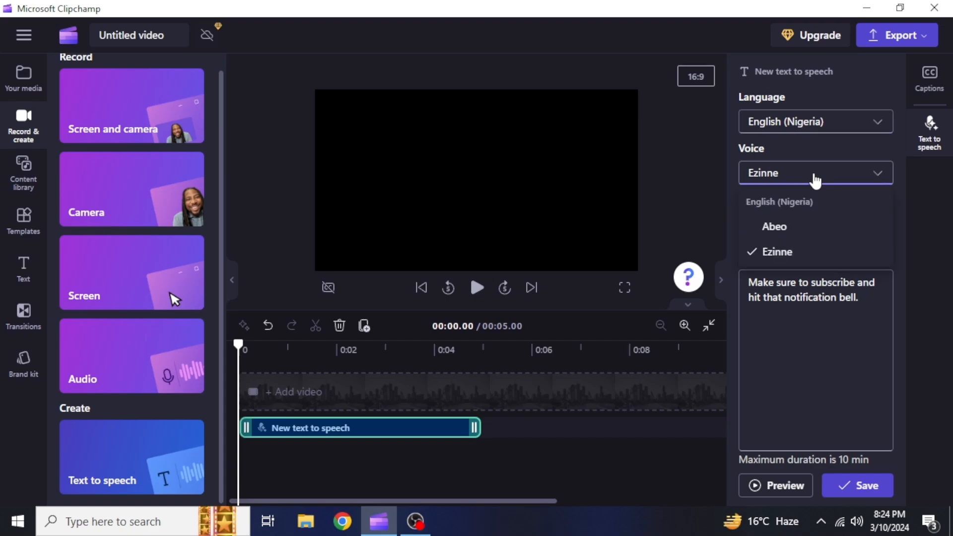
{"action": "left_click", "coordinate": [801, 233]}
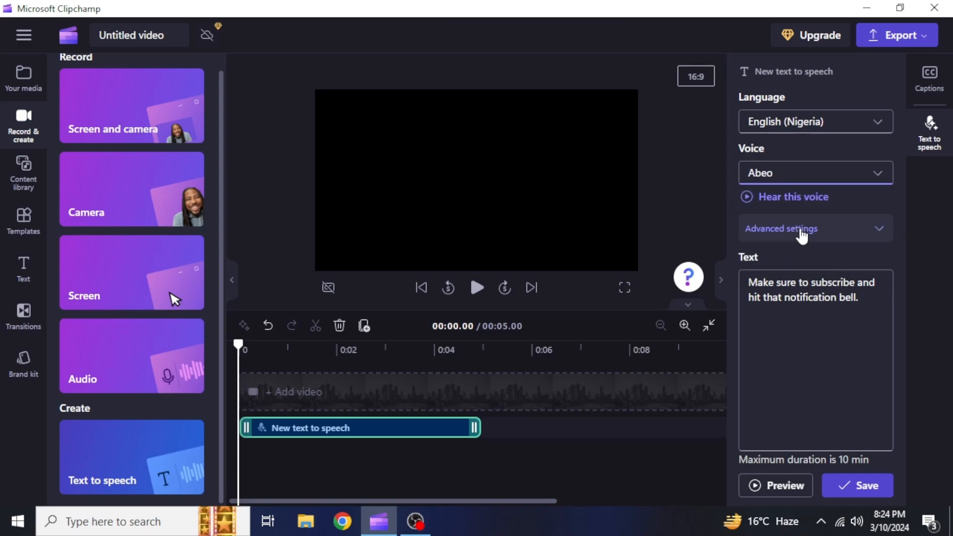
{"action": "left_click", "coordinate": [785, 490]}
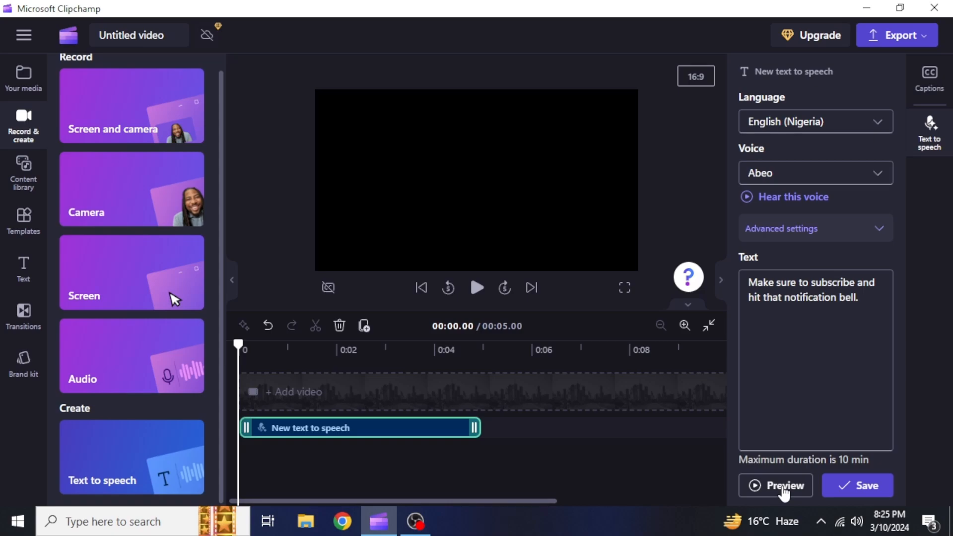
Change the speech language to English (Australia), giving the Natasha voice
{"action": "left_click", "coordinate": [849, 125]}
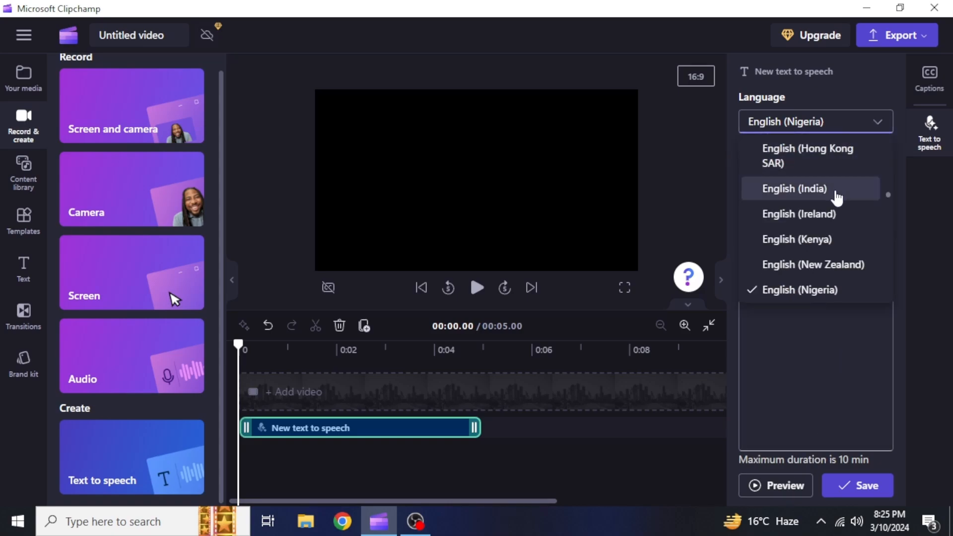
{"action": "scroll", "coordinate": [837, 203], "scroll_direction": "up", "scroll_amount": 5}
{"action": "scroll", "coordinate": [837, 217], "scroll_direction": "up", "scroll_amount": 2}
{"action": "scroll", "coordinate": [835, 214], "scroll_direction": "down", "scroll_amount": 6}
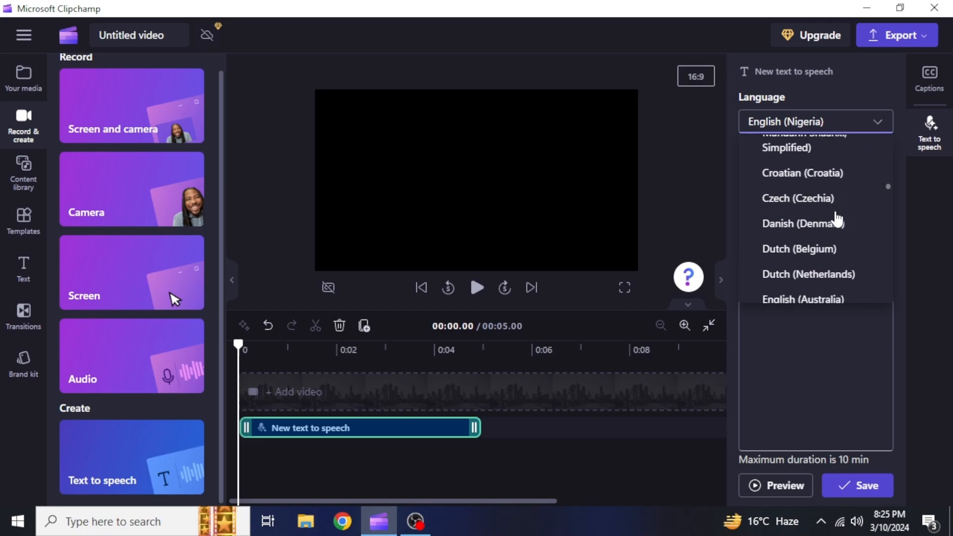
{"action": "left_click", "coordinate": [847, 201]}
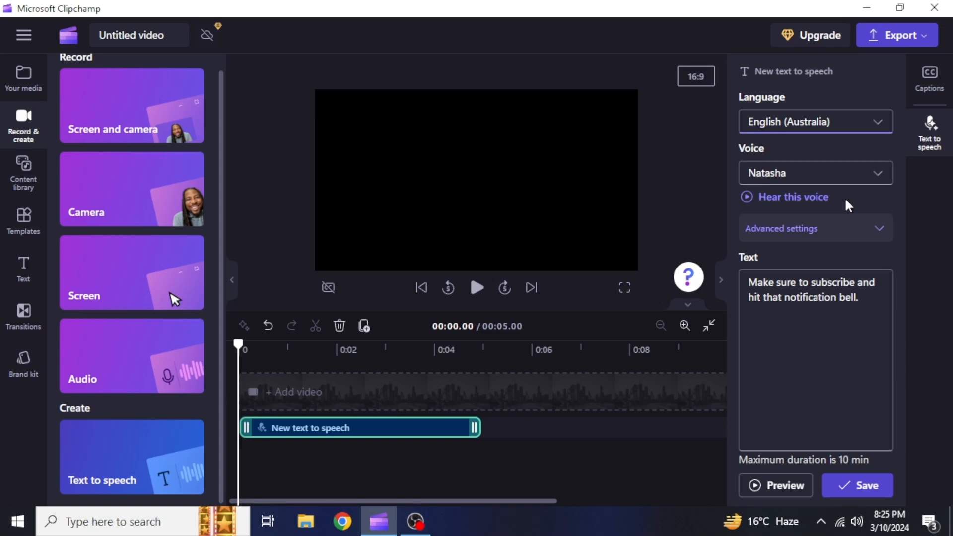
Insert a comma after 'subscribe' and preview the revised reminder
{"action": "left_click", "coordinate": [855, 282]}
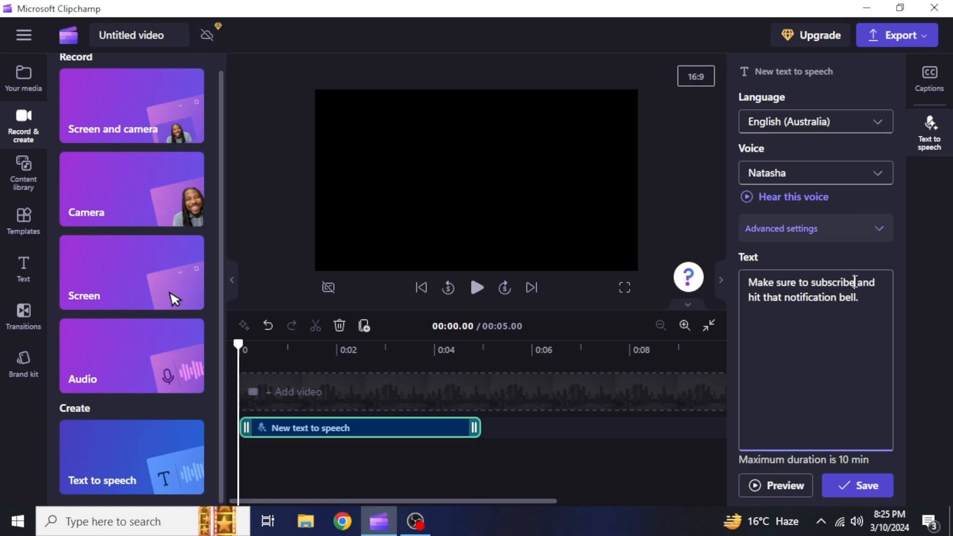
{"action": "type", "text": ","}
{"action": "left_click", "coordinate": [775, 482]}
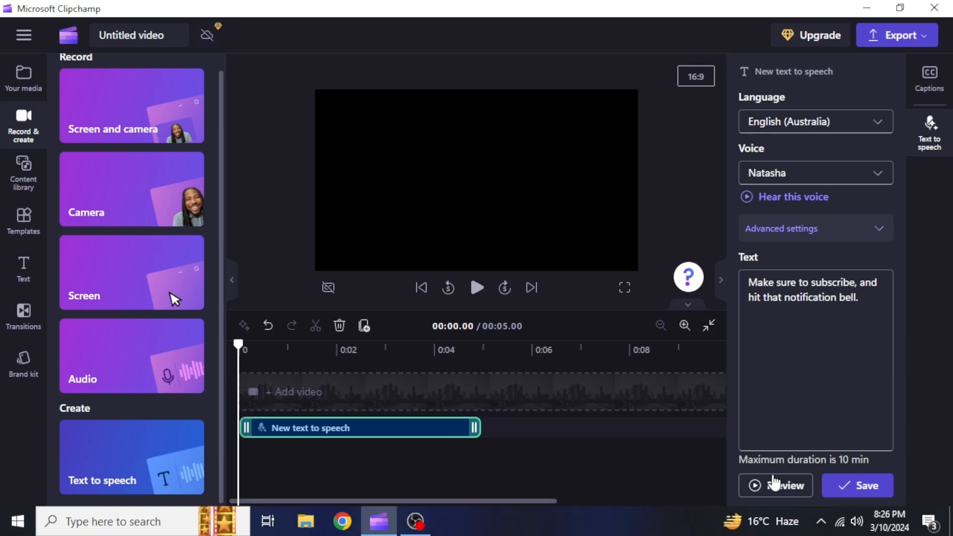
{"action": "left_click", "coordinate": [775, 486]}
Set the speech language to Russian (Russia) with the Dmitry voice
{"action": "left_click", "coordinate": [829, 125]}
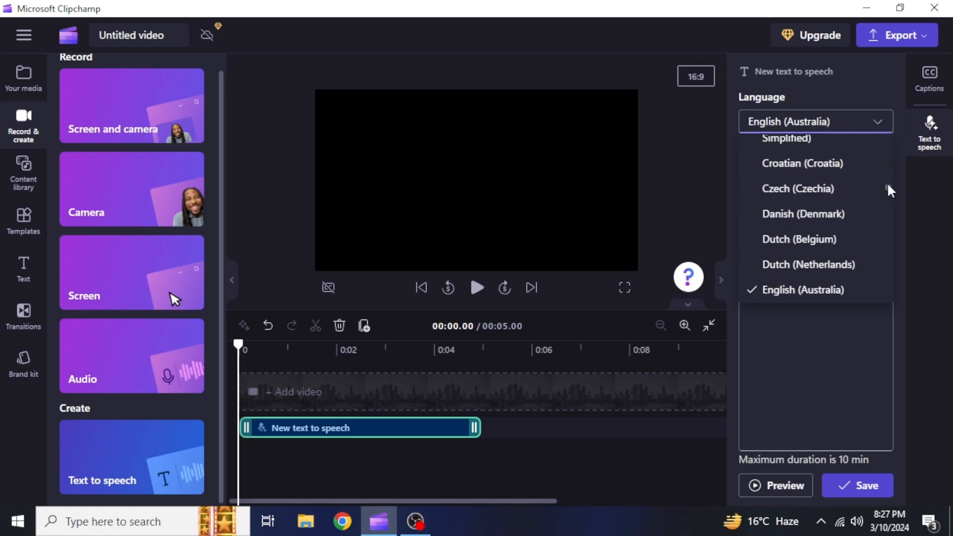
{"action": "left_click_drag", "start_coordinate": [889, 190], "coordinate": [831, 231]}
{"action": "scroll", "coordinate": [832, 231], "scroll_direction": "down", "scroll_amount": 10}
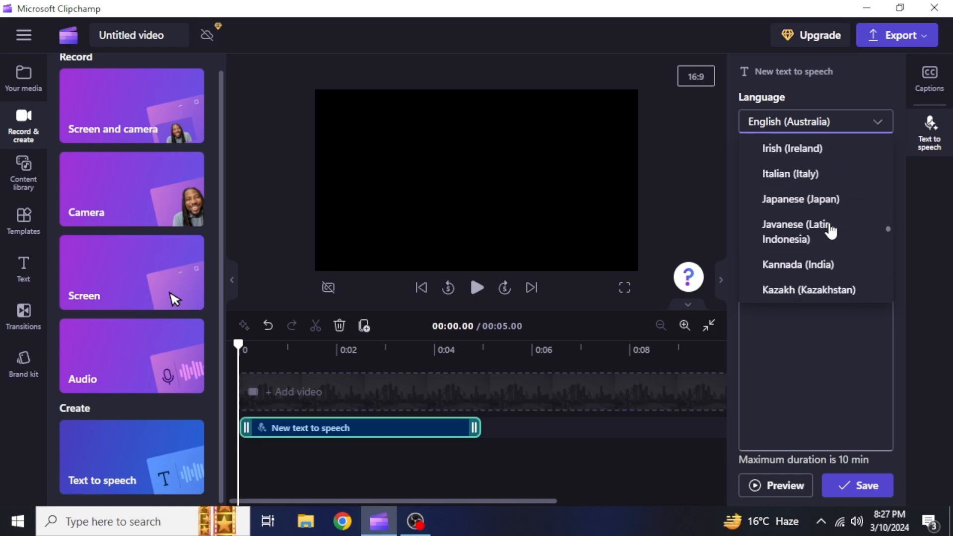
{"action": "scroll", "coordinate": [831, 230], "scroll_direction": "down", "scroll_amount": 5}
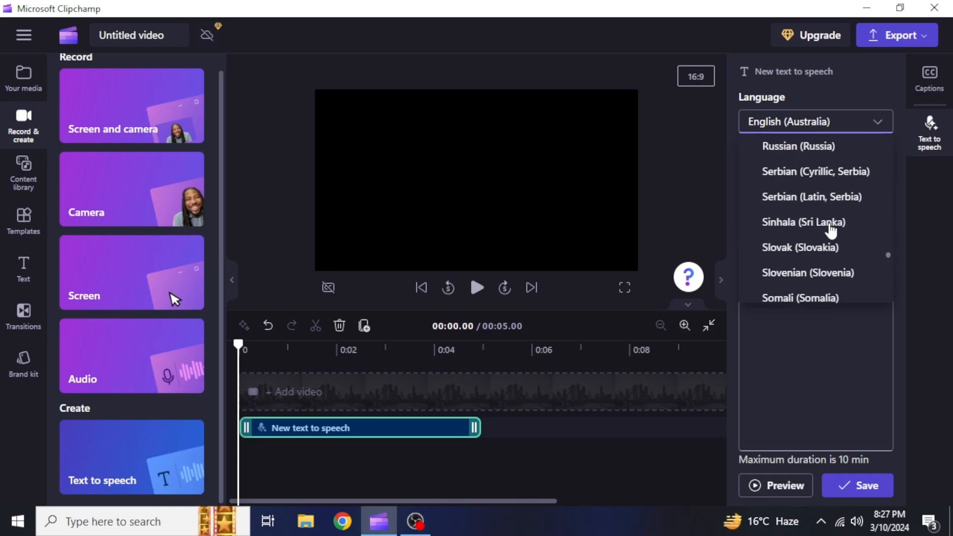
{"action": "scroll", "coordinate": [828, 230], "scroll_direction": "up", "scroll_amount": 2}
{"action": "left_click", "coordinate": [836, 247]}
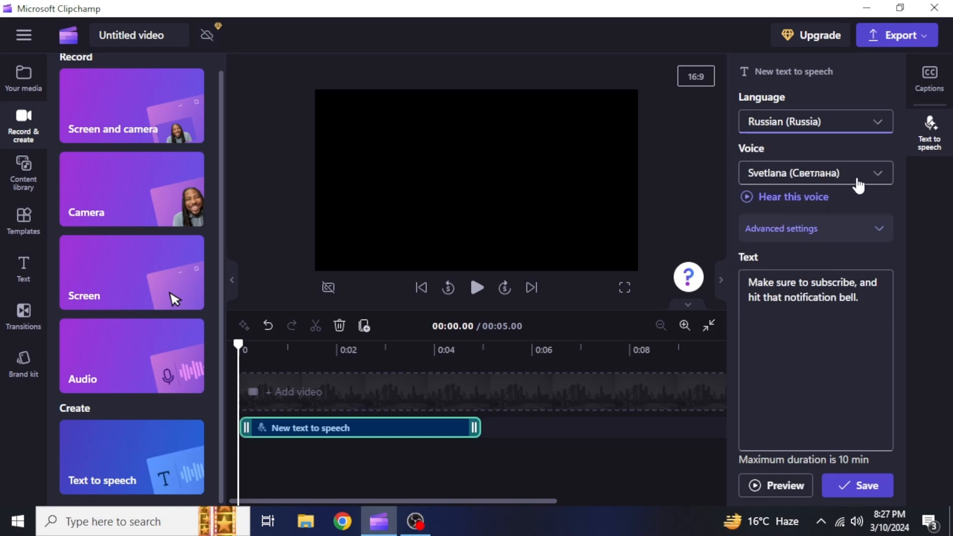
{"action": "left_click", "coordinate": [858, 181]}
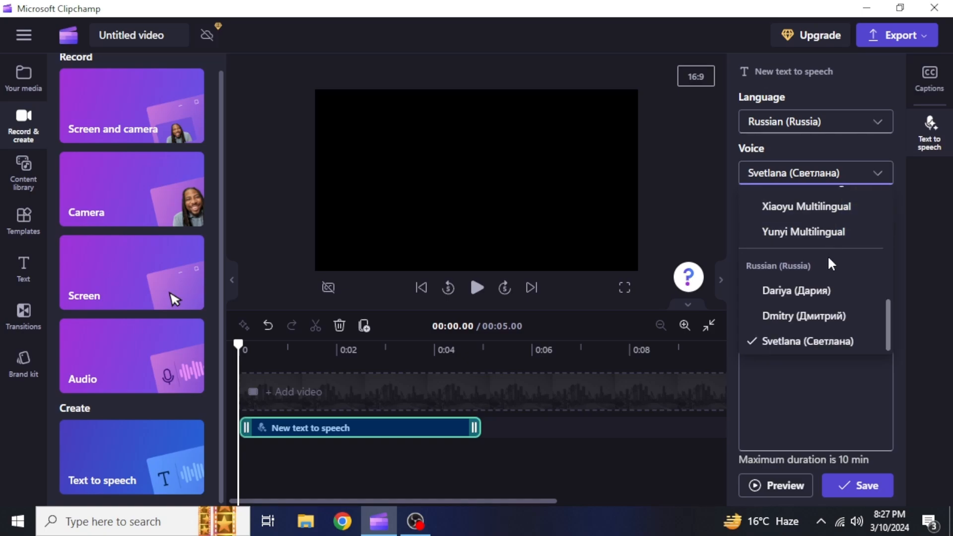
{"action": "left_click", "coordinate": [820, 308]}
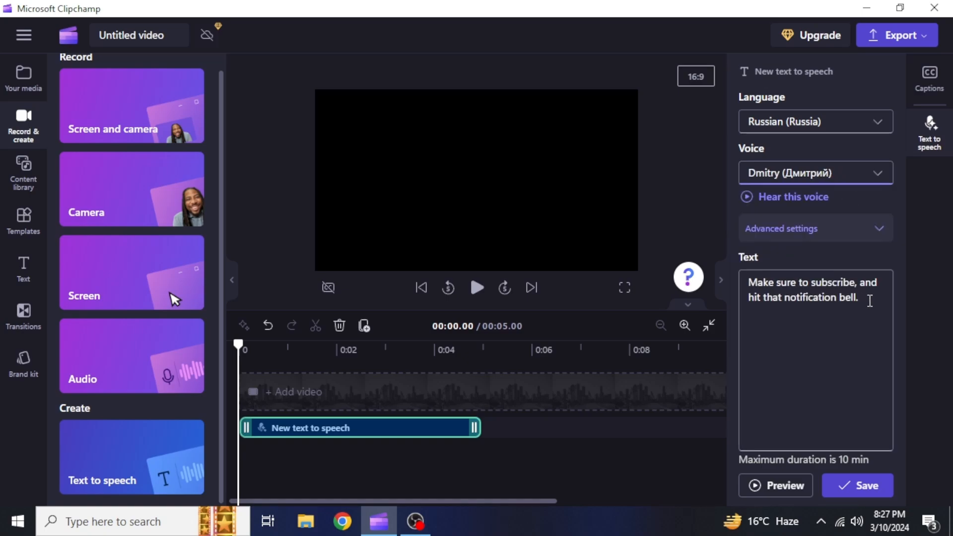
Replace the text with 'Обязательно подпишитесь и нажмите на колокольчик.' and preview it
{"action": "left_click_drag", "start_coordinate": [870, 301], "coordinate": [741, 286]}
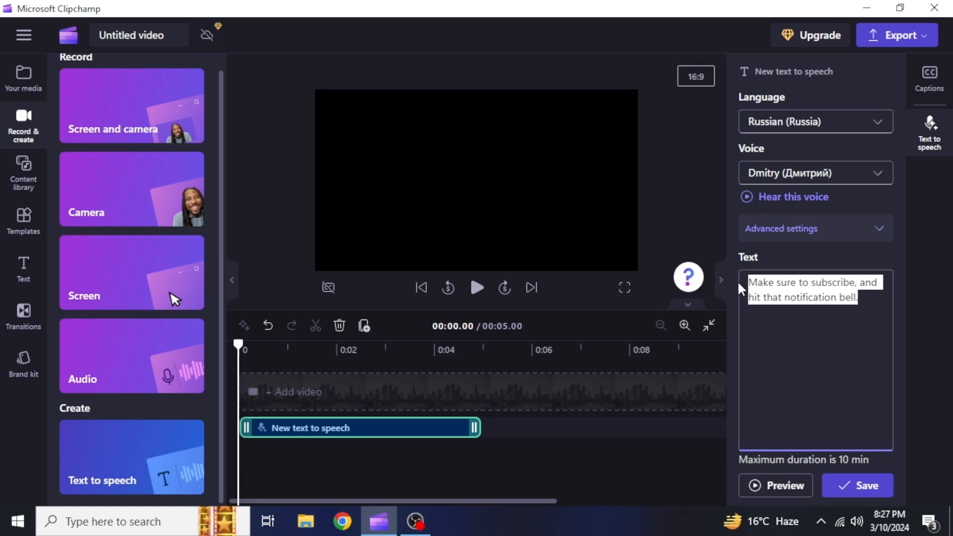
{"action": "type", "text": "Обязательно подпишитесь и нажмите на колокольчик."}
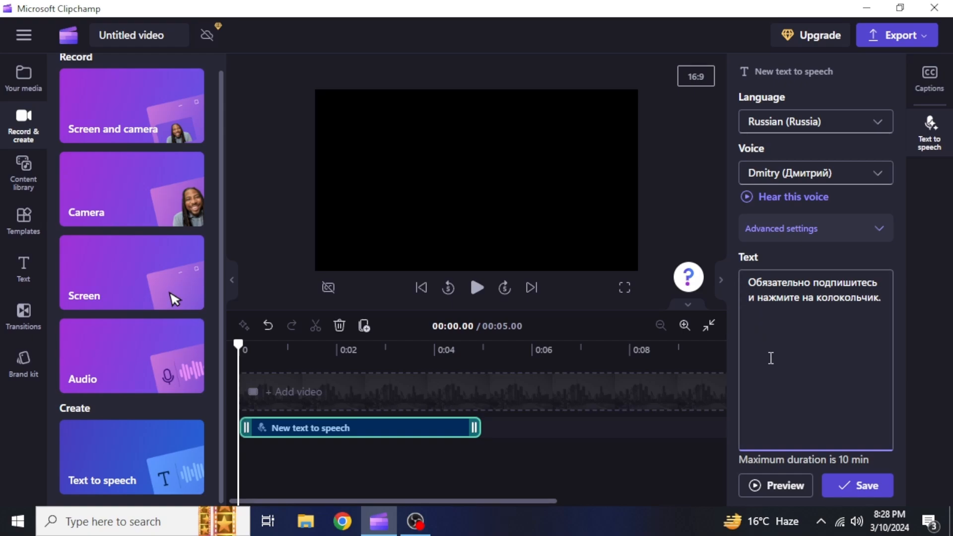
{"action": "left_click", "coordinate": [790, 485]}
Switch the speech language to English (United States) and save the Ava voiceover to the timeline
{"action": "left_click", "coordinate": [864, 126]}
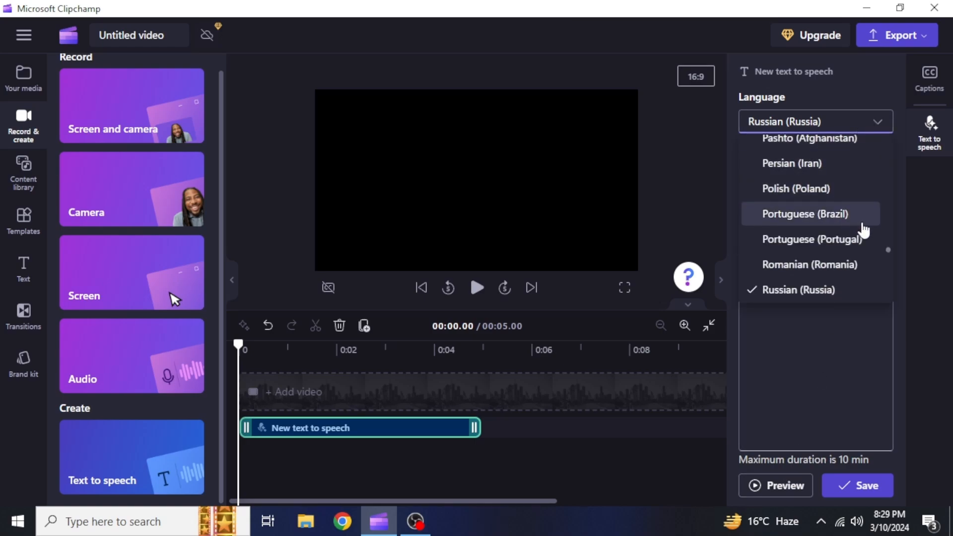
{"action": "left_click_drag", "start_coordinate": [886, 246], "coordinate": [887, 196]}
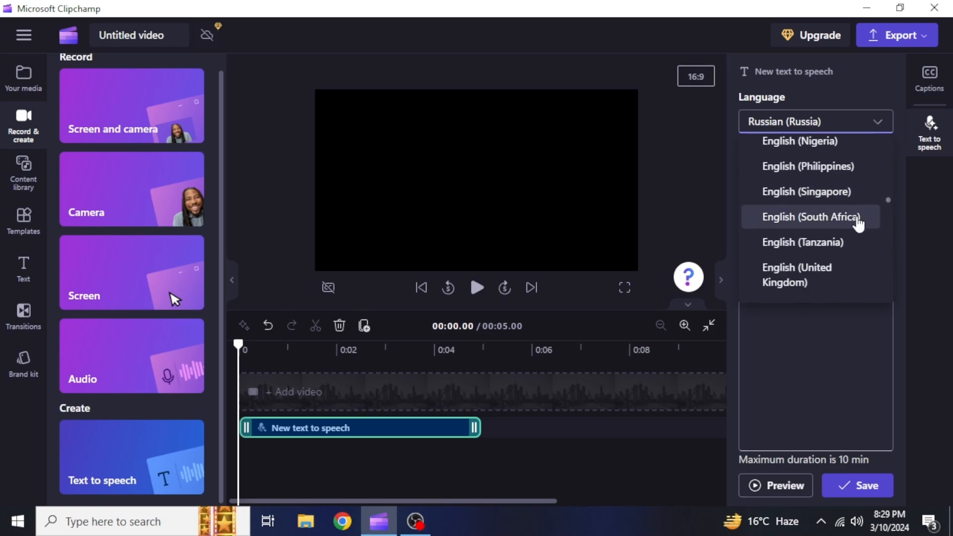
{"action": "scroll", "coordinate": [859, 223], "scroll_direction": "down", "scroll_amount": 2}
{"action": "left_click", "coordinate": [842, 271]}
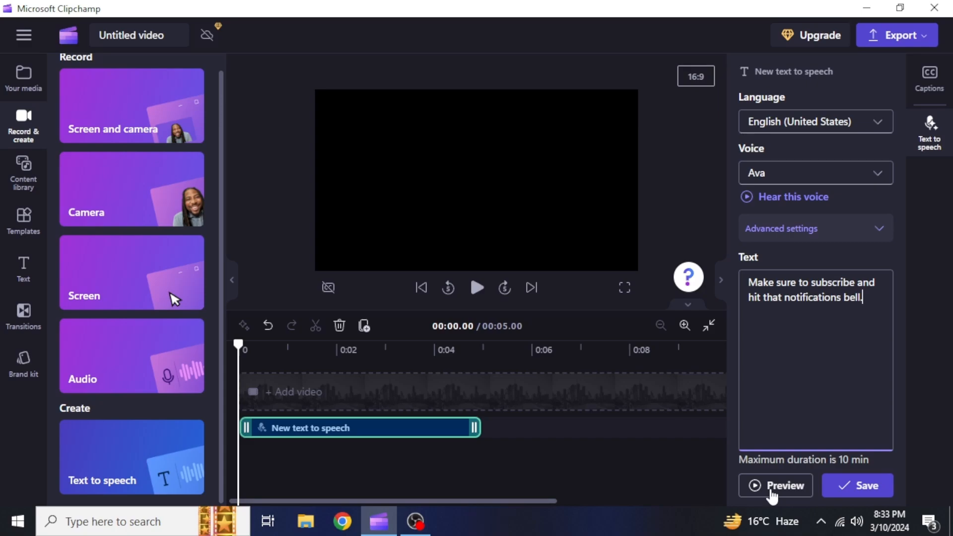
{"action": "left_click", "coordinate": [849, 484]}
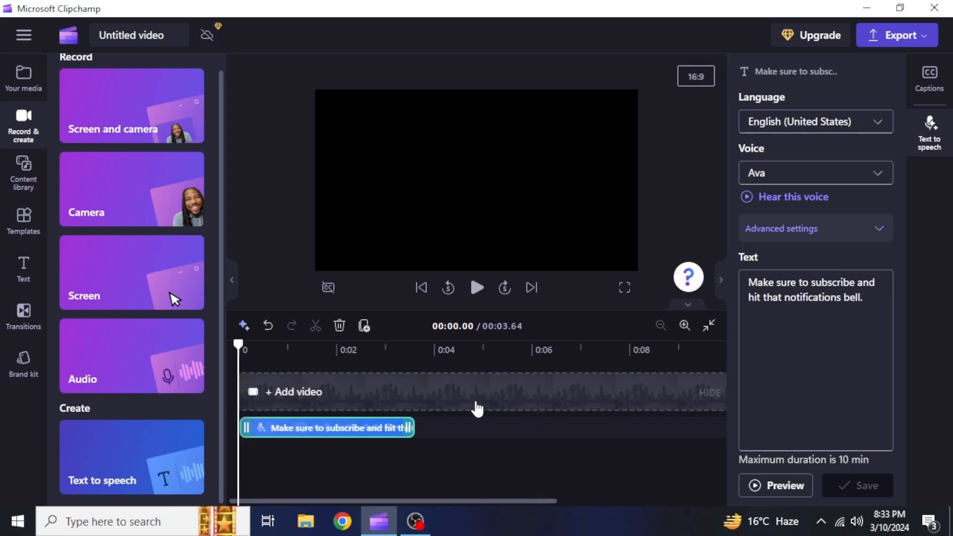
Play back the 3.64-second voiceover, then show Your media and deselect the clip
{"action": "key", "text": "space"}
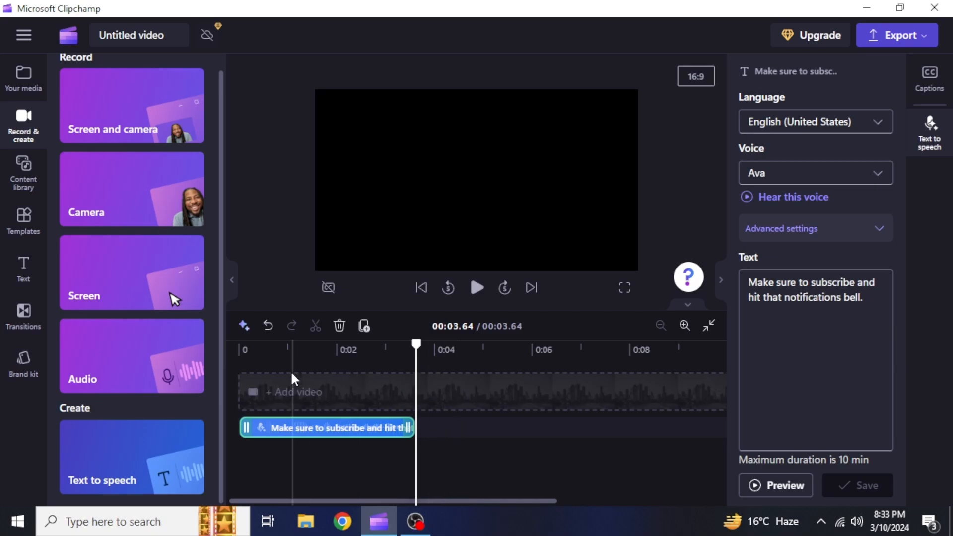
{"action": "left_click", "coordinate": [23, 77]}
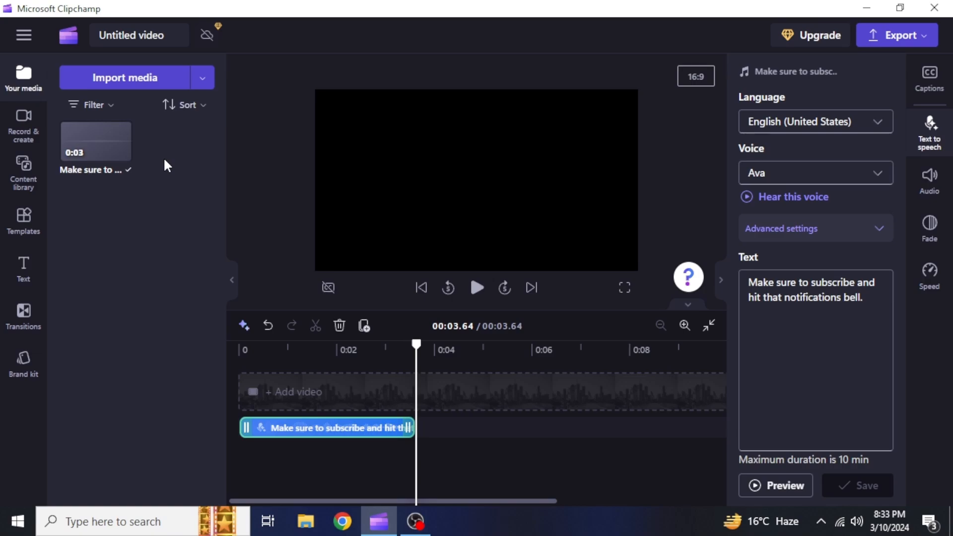
{"action": "left_click", "coordinate": [330, 402]}
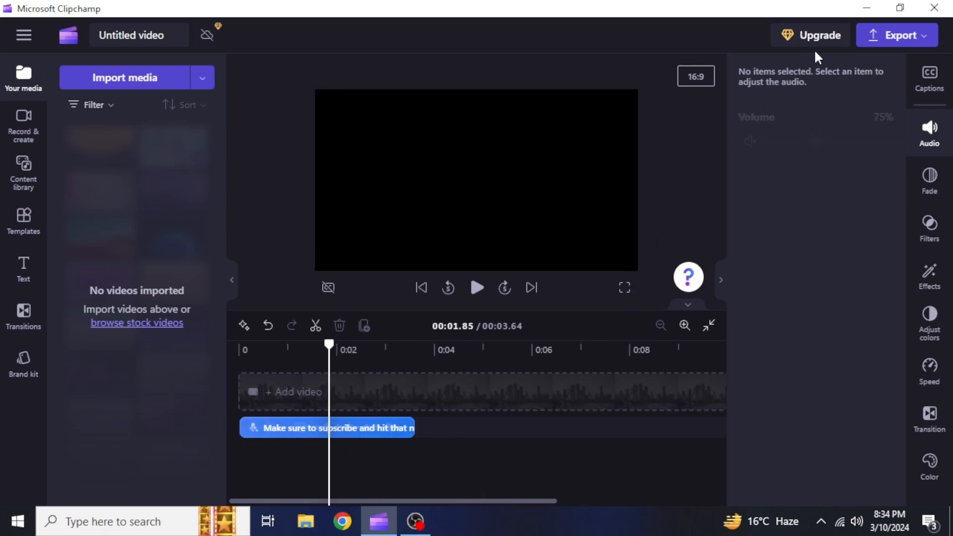
Export the voiceover project as an MP4 at 1080p quality
{"action": "left_click", "coordinate": [862, 44]}
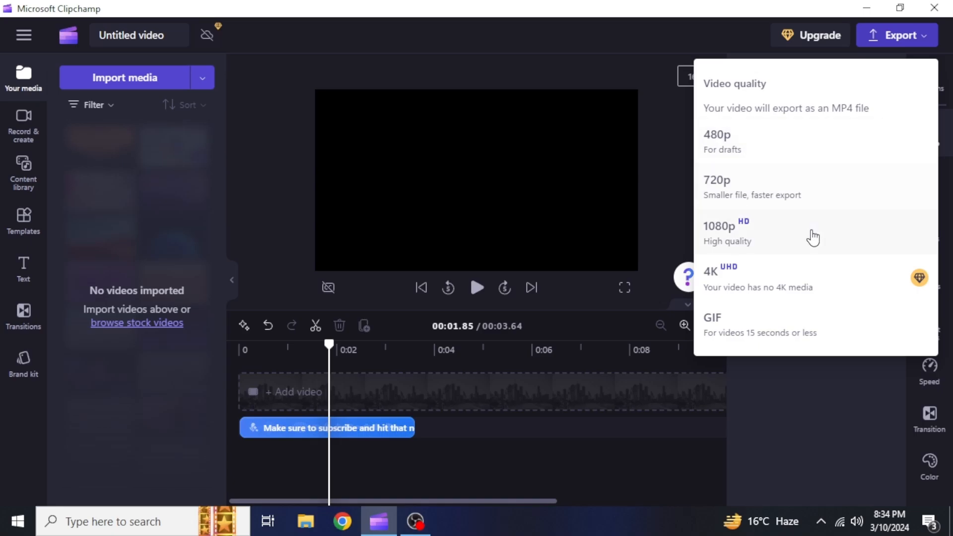
{"action": "left_click", "coordinate": [812, 238]}
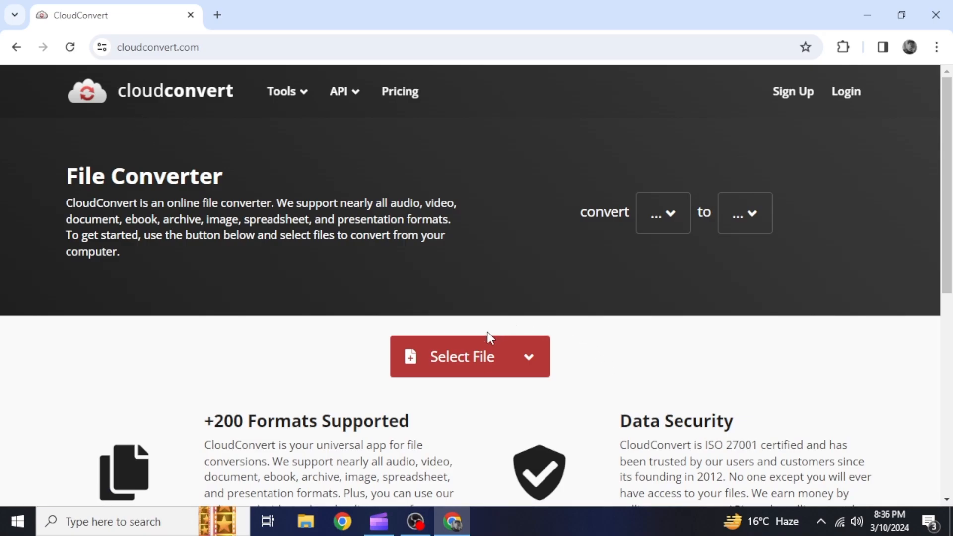
Upload 'Untitled video - Made with Clipchamp' to CloudConvert and show its Audio output formats
{"action": "left_click", "coordinate": [474, 360]}
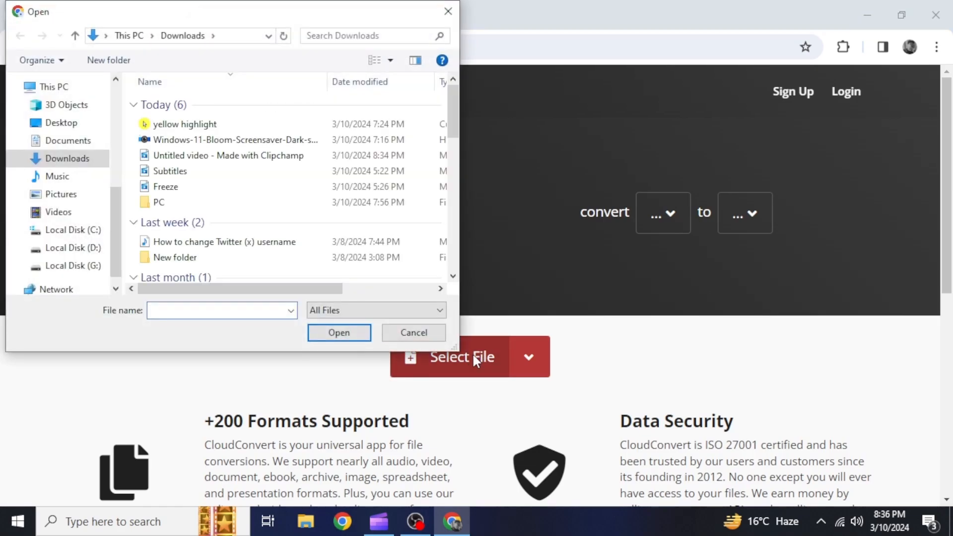
{"action": "left_click", "coordinate": [368, 156]}
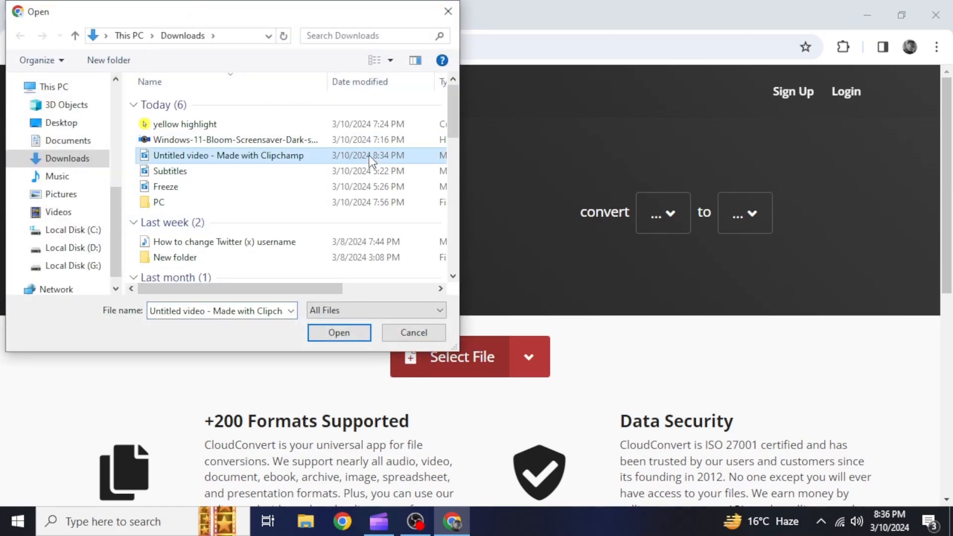
{"action": "left_click", "coordinate": [354, 330]}
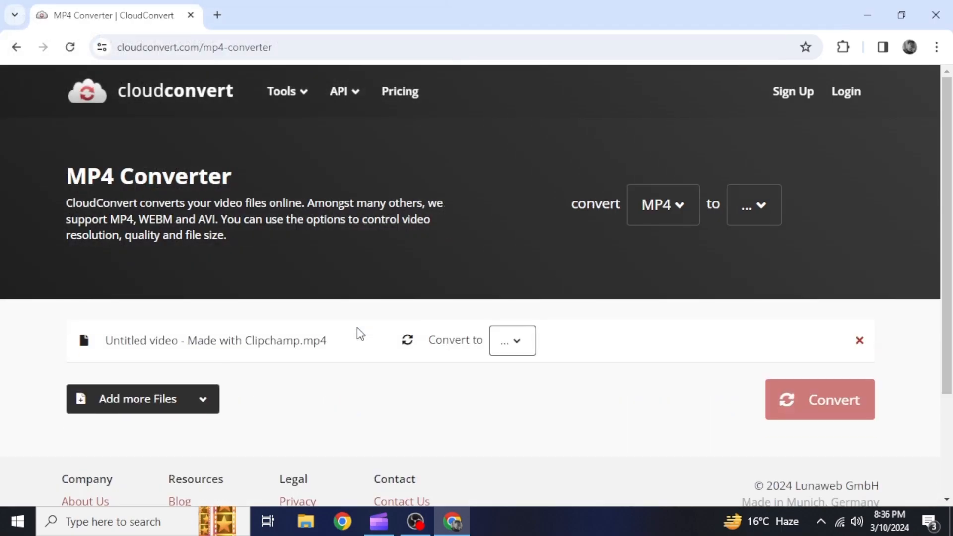
{"action": "left_click", "coordinate": [496, 346]}
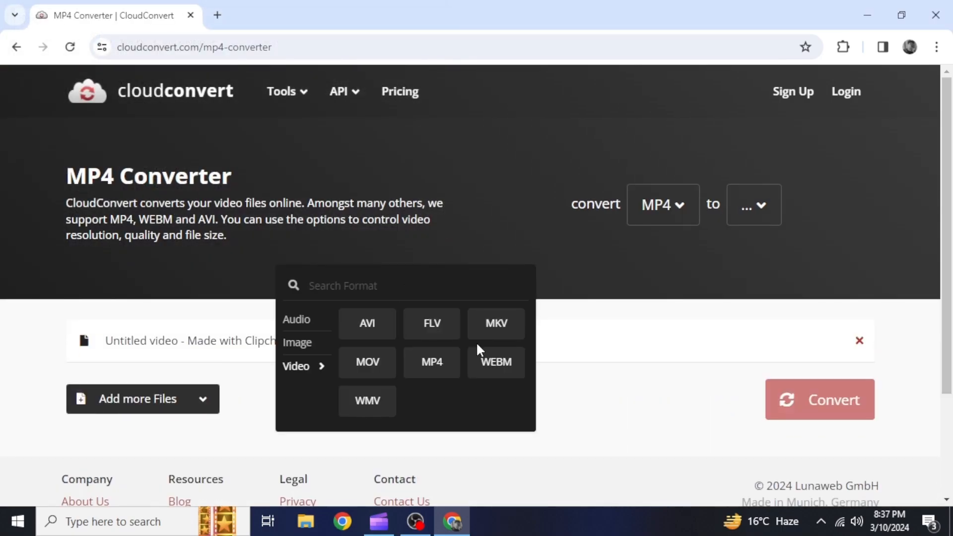
{"action": "mouse_move", "coordinate": [311, 324]}
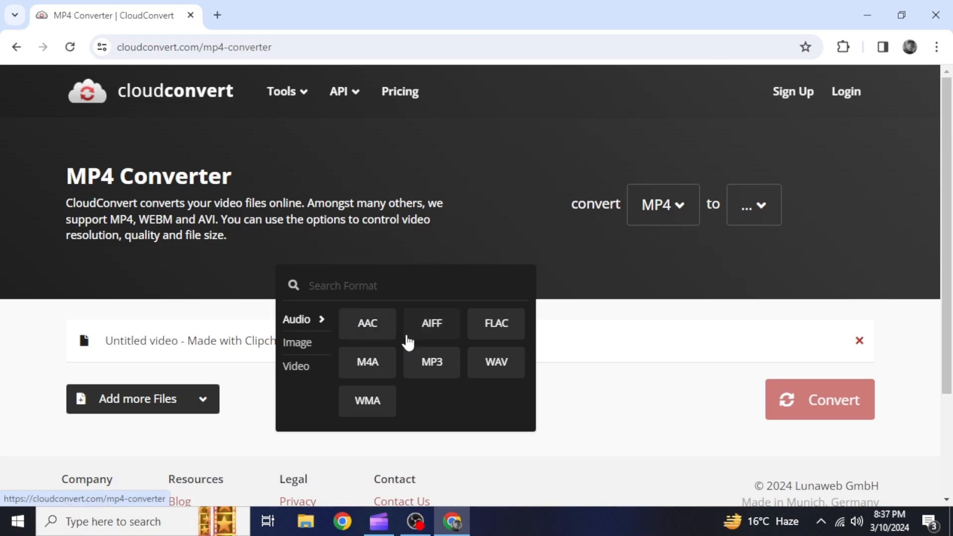
Set the output format to MP3 and convert the Clipchamp video
{"action": "left_click", "coordinate": [414, 368]}
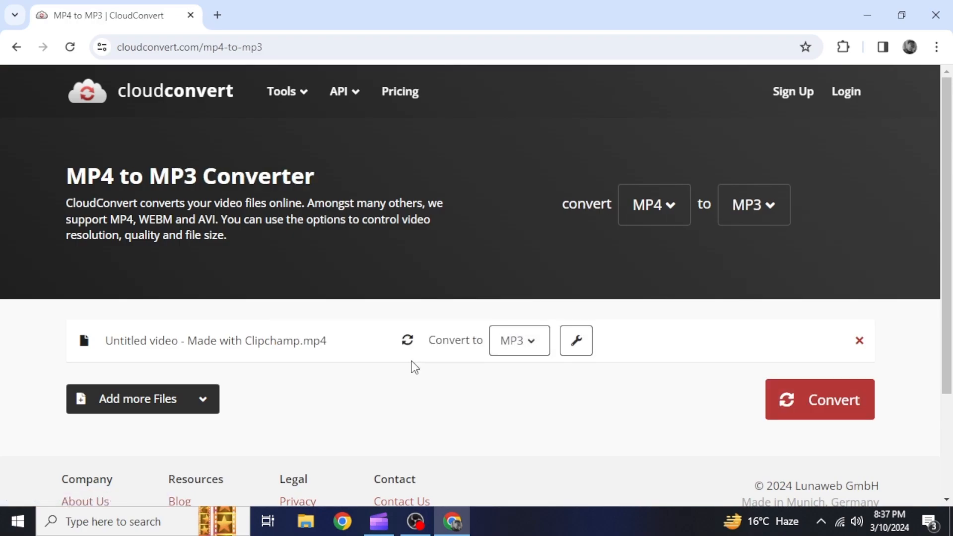
{"action": "left_click", "coordinate": [806, 412]}
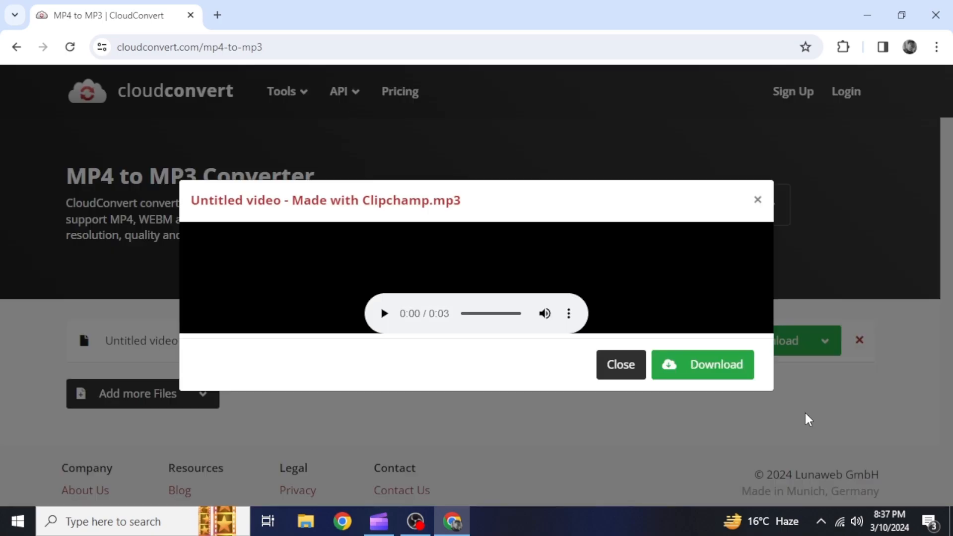